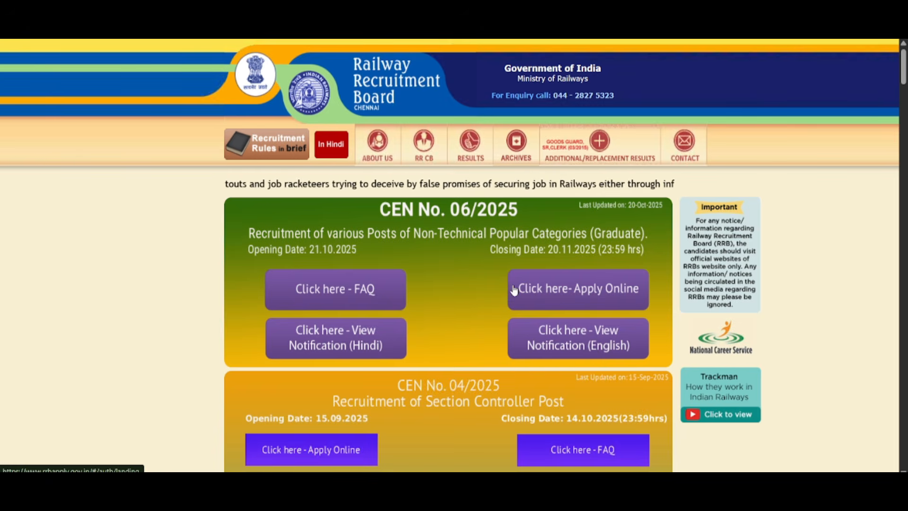
Step: Open the CEN 06/2025 online application and apply for the Non Technical Popular Categories Graduate posts
click(599, 290)
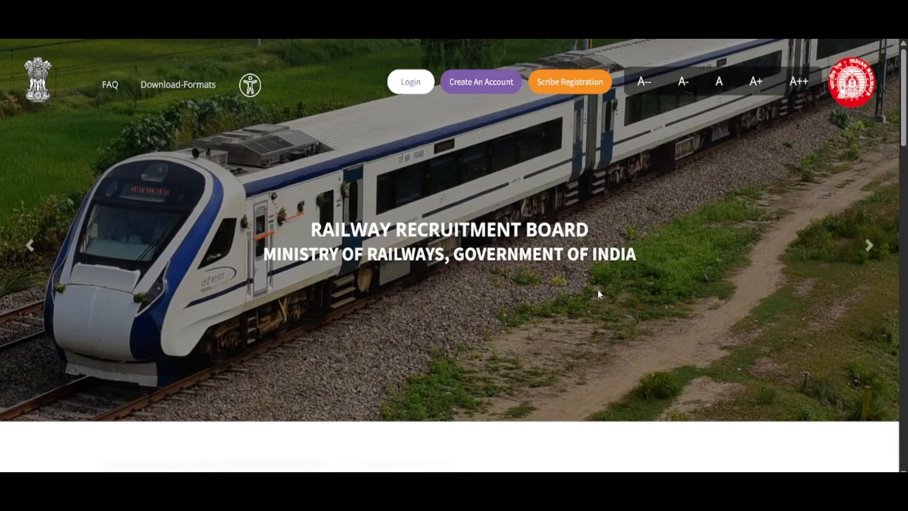
scroll(601, 286, down, 3)
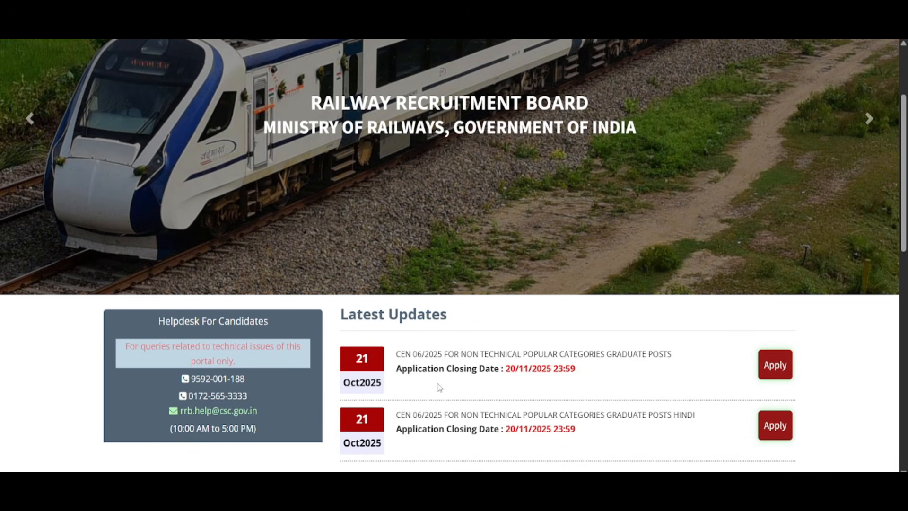
click(776, 365)
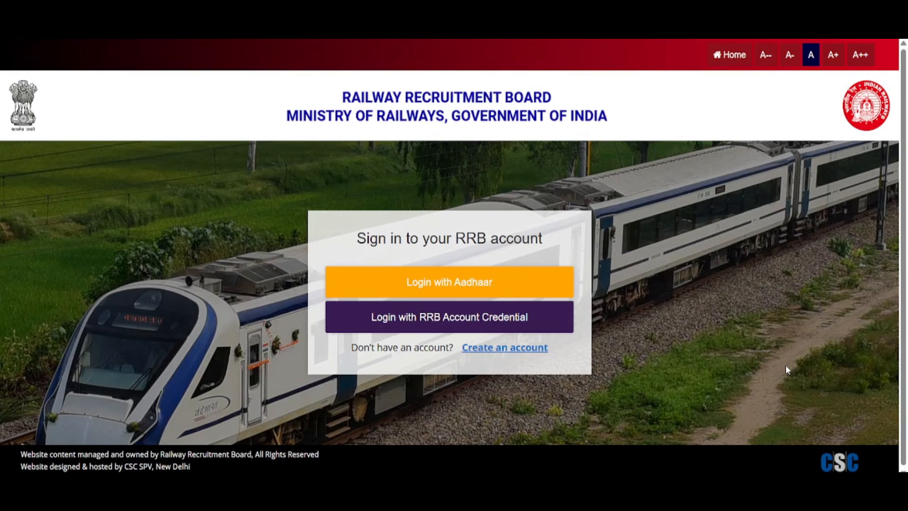
Step: Start creating a new RRB account and dismiss the note about accounts created in 2024 or 2025
drag(356, 238, 549, 251)
click(642, 249)
click(525, 348)
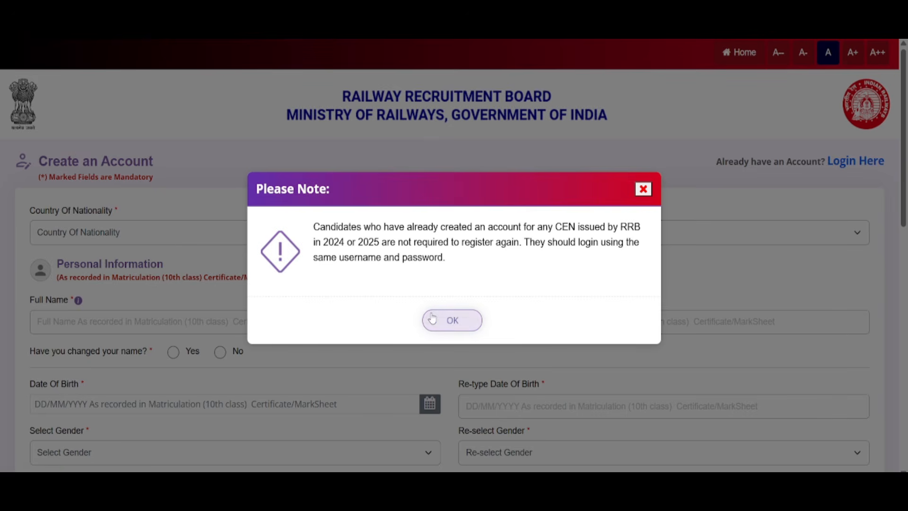
drag(321, 242, 392, 243)
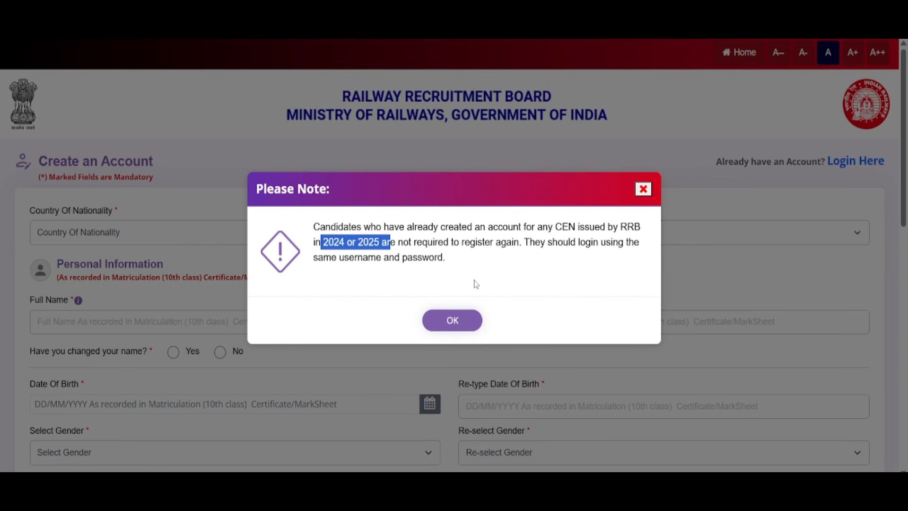
click(463, 320)
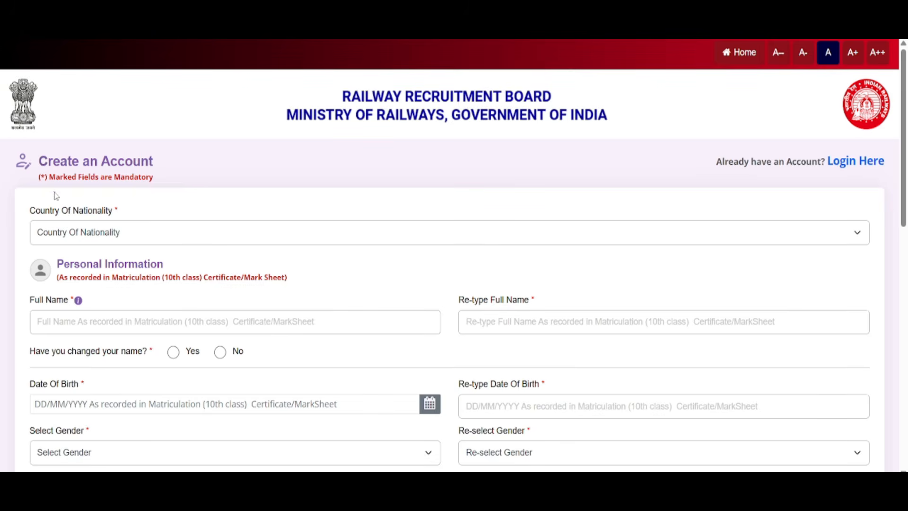
Step: Set the country of nationality to India
drag(31, 215, 138, 215)
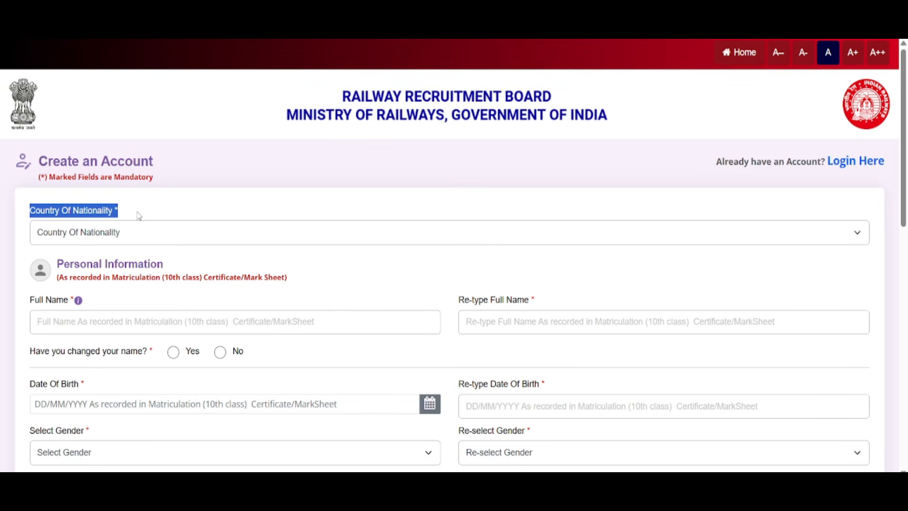
click(238, 237)
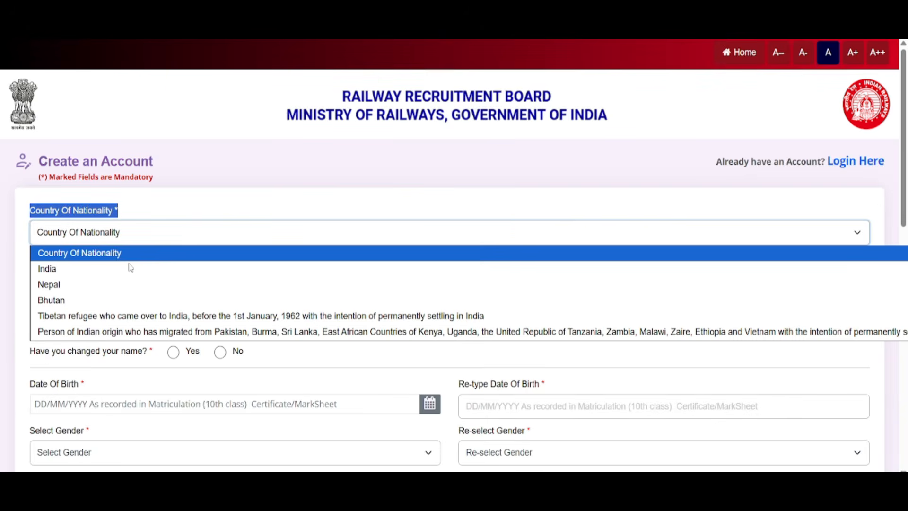
click(84, 266)
Step: Review the full name fields and answer No to the question about having changed the name
scroll(326, 282, down, 3)
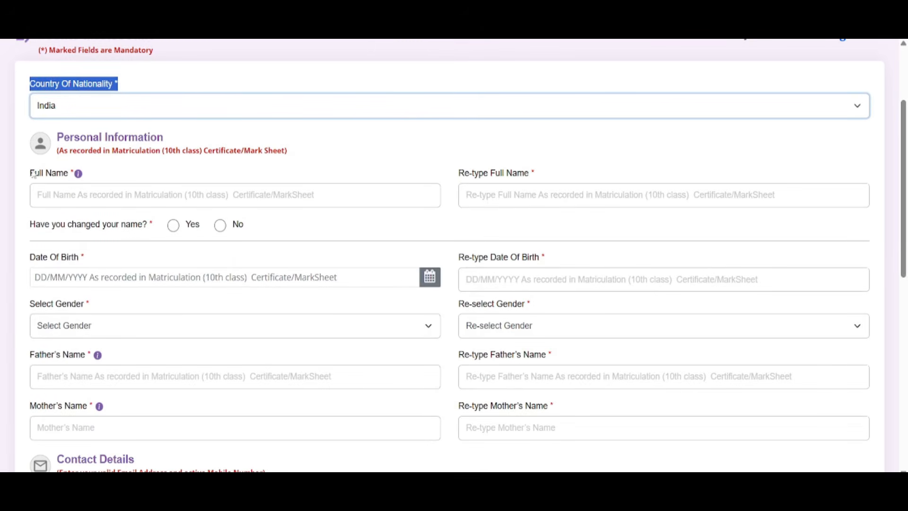
drag(28, 173, 97, 178)
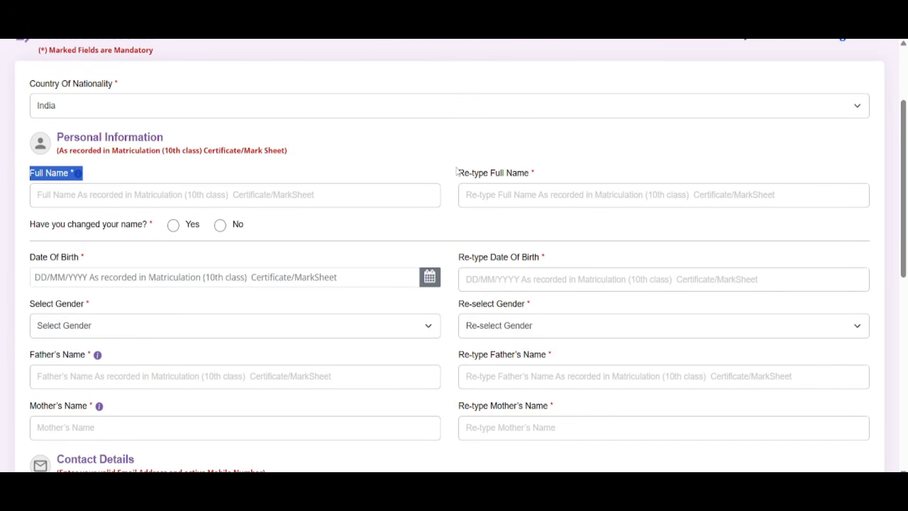
drag(457, 171, 552, 178)
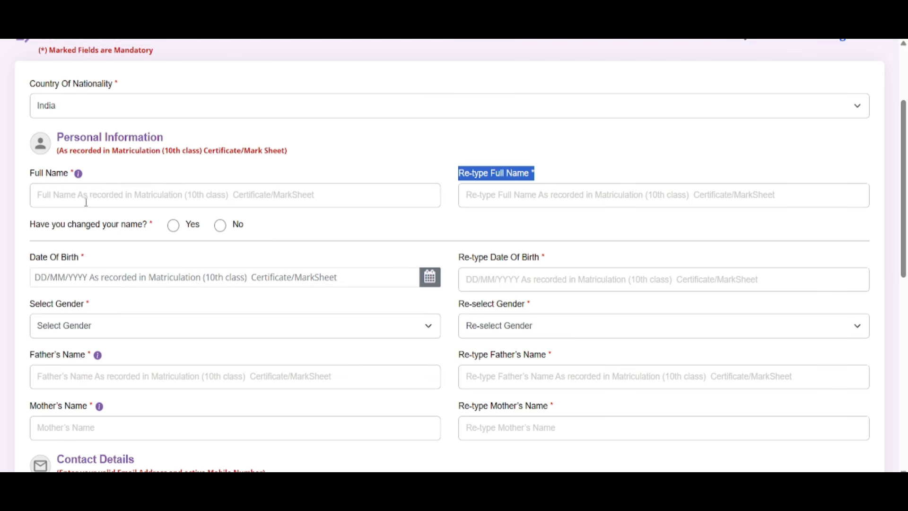
drag(28, 226, 158, 237)
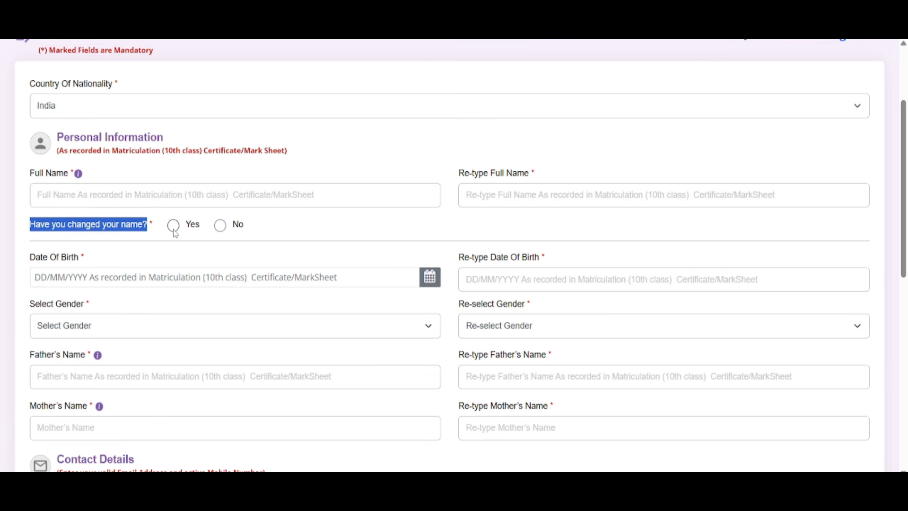
click(222, 227)
Step: Review the date of birth fields and select Female as the gender
drag(25, 262, 191, 255)
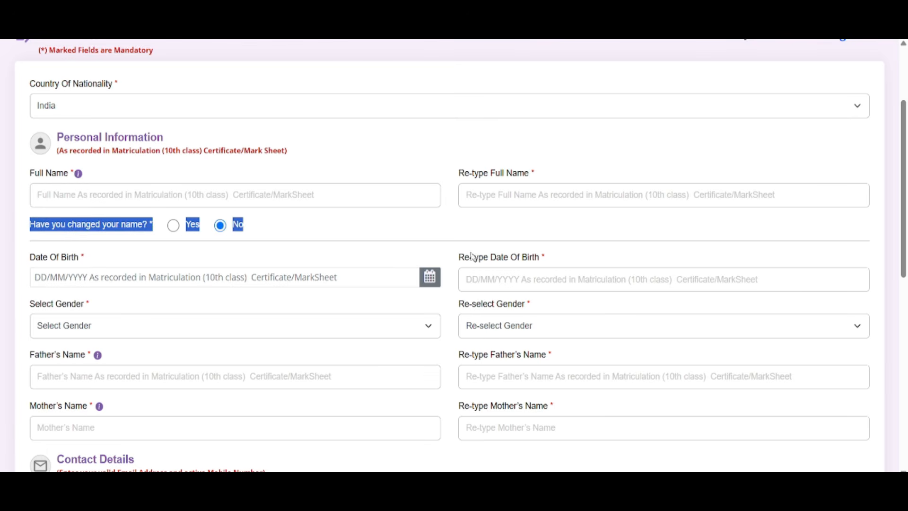
drag(456, 253, 560, 257)
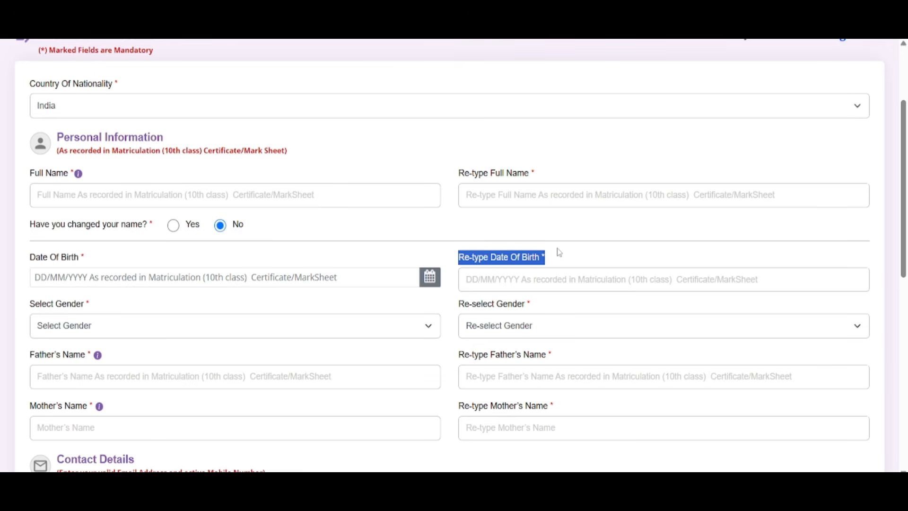
scroll(561, 253, down, 1)
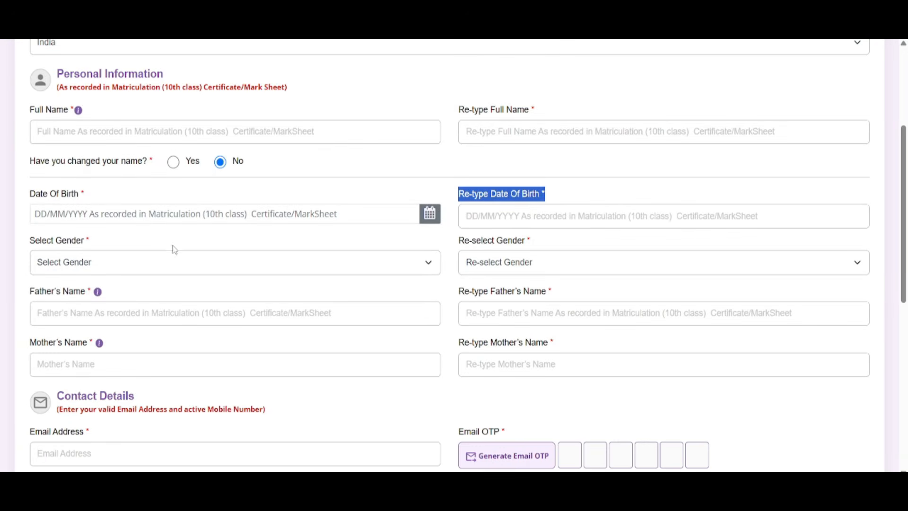
click(81, 262)
click(78, 314)
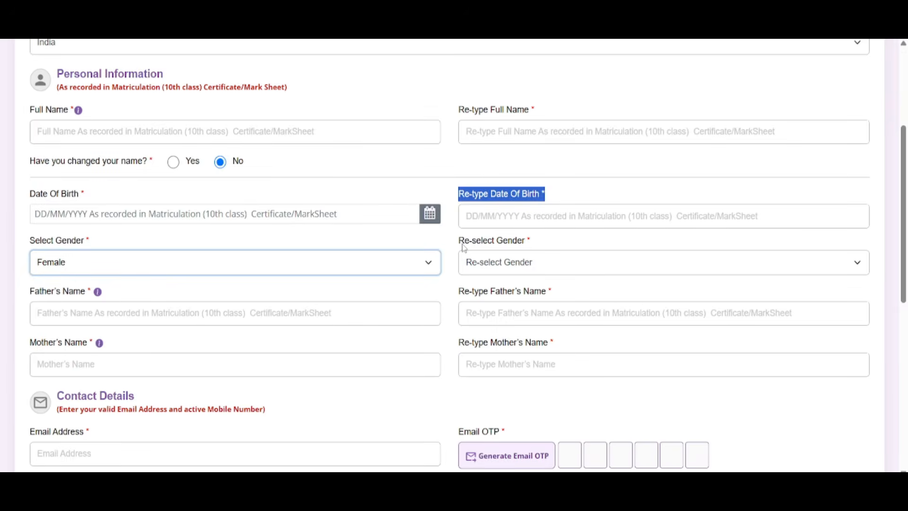
Step: Examine the gender re-selection, the parents' name fields, and the email and mobile number fields with their OTP sections
drag(463, 242, 539, 257)
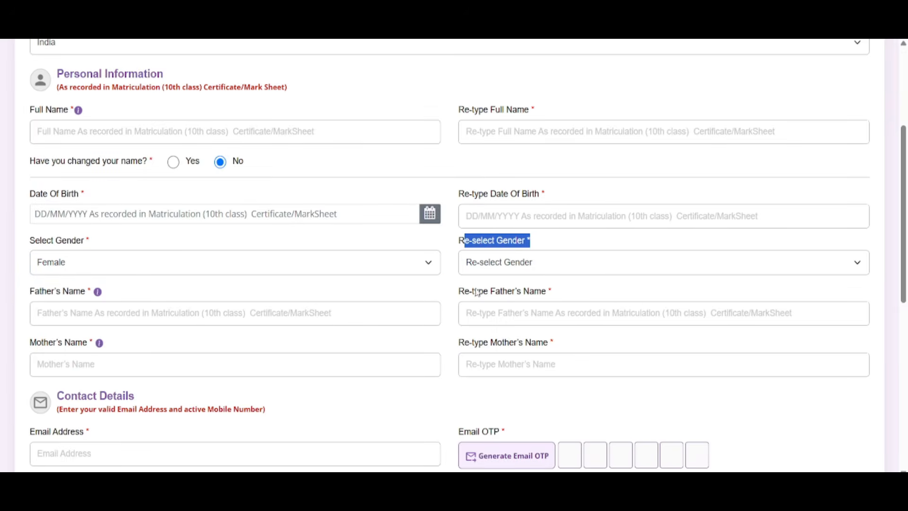
drag(19, 301, 364, 292)
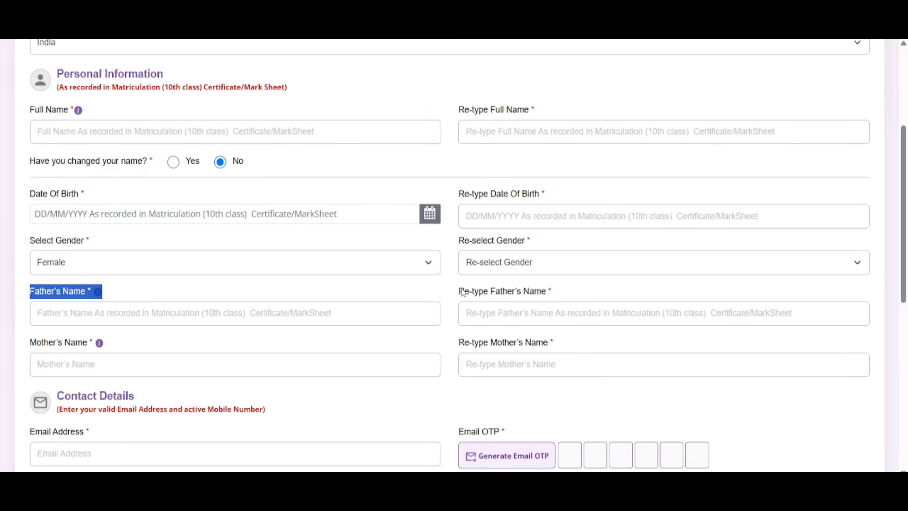
drag(459, 291, 566, 300)
drag(29, 342, 236, 354)
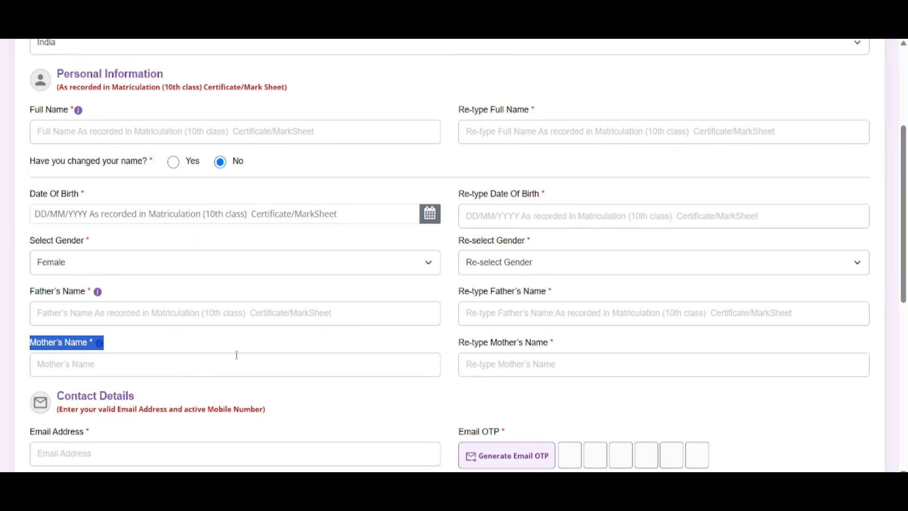
drag(461, 349, 566, 346)
scroll(569, 345, down, 3)
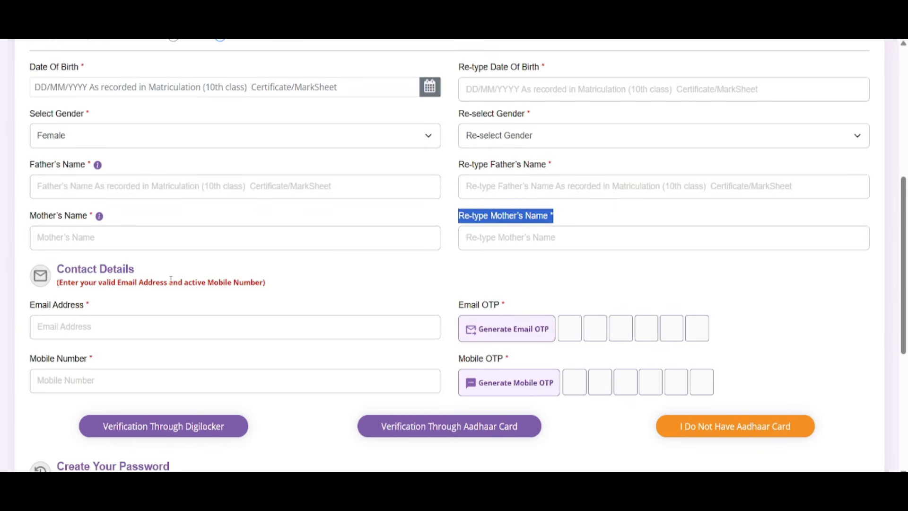
scroll(62, 287, down, 3)
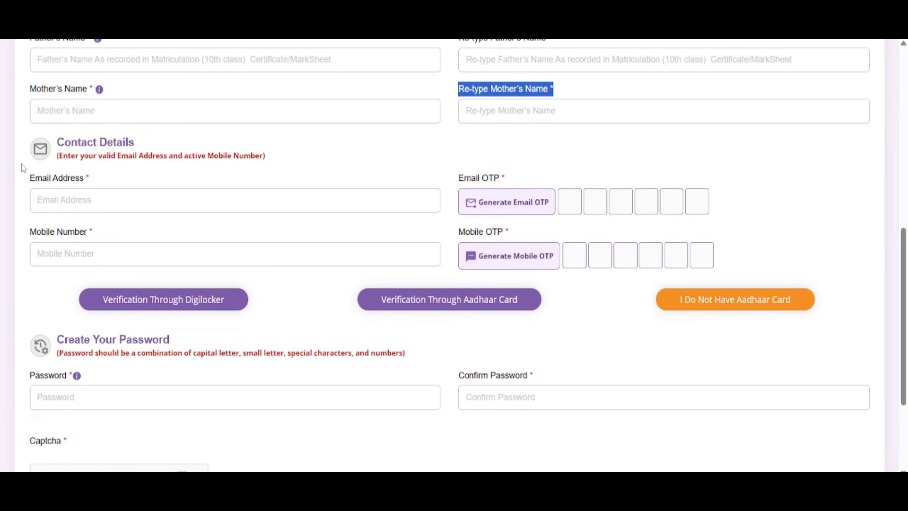
drag(22, 171, 127, 182)
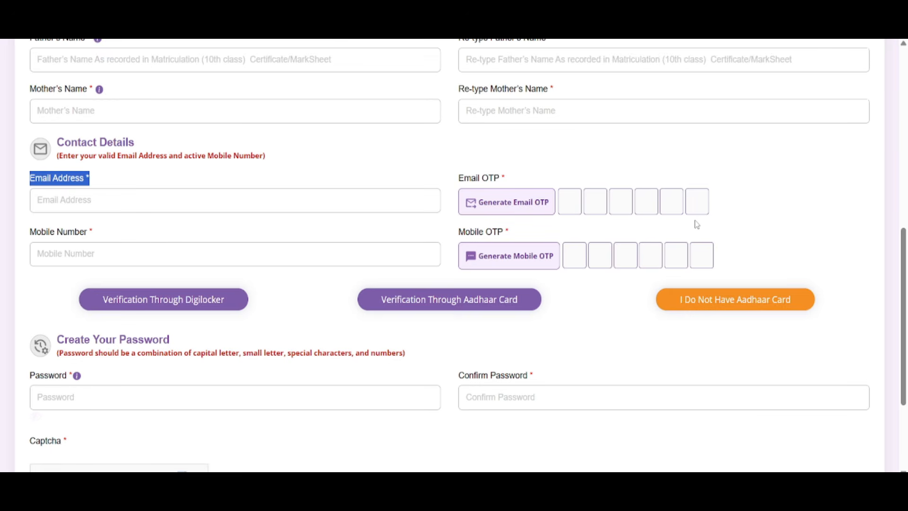
drag(29, 231, 106, 244)
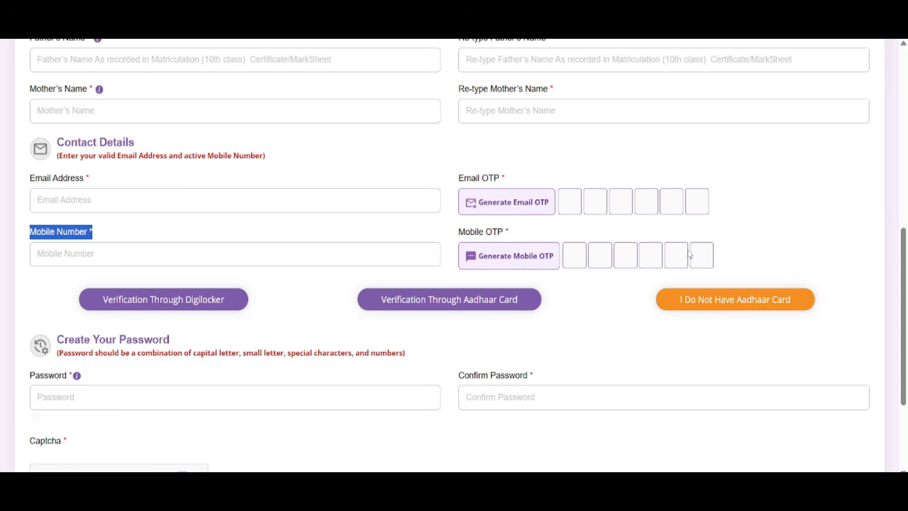
scroll(763, 272, down, 3)
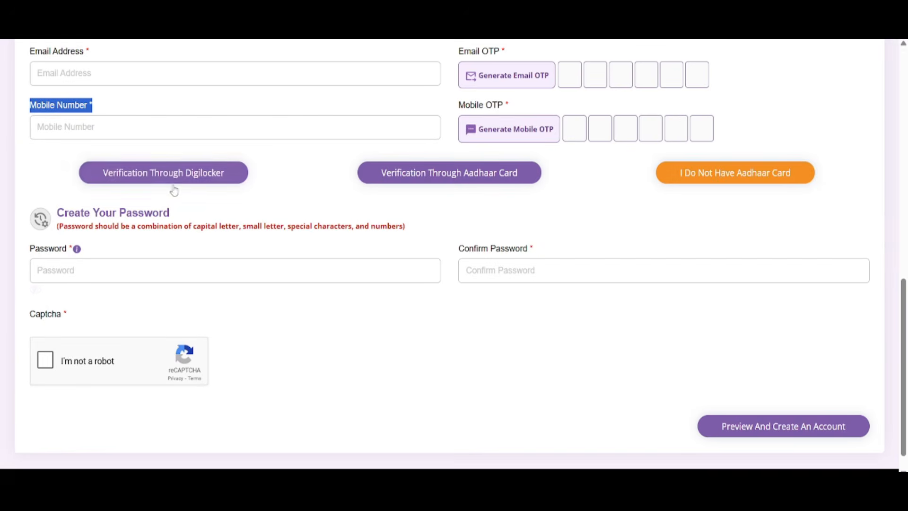
Step: Try to start identity verification through Digilocker
click(56, 165)
drag(56, 166, 388, 206)
click(311, 200)
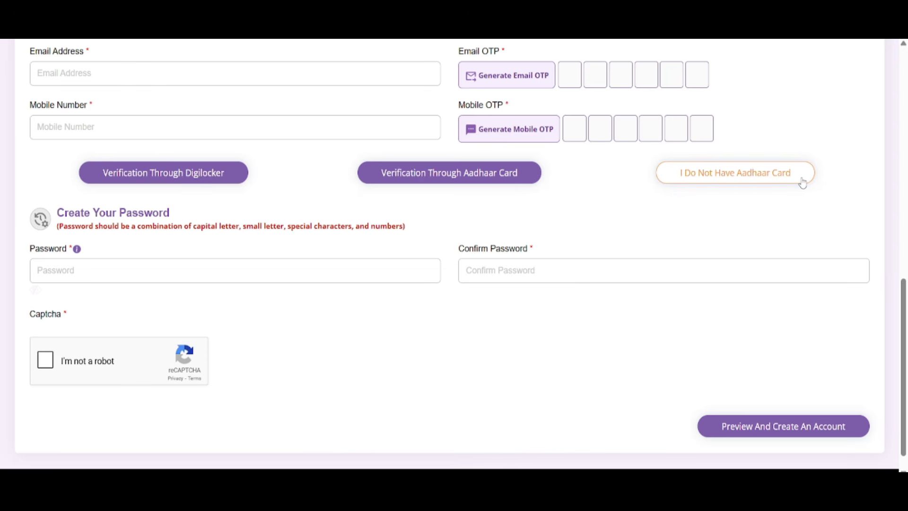
click(121, 176)
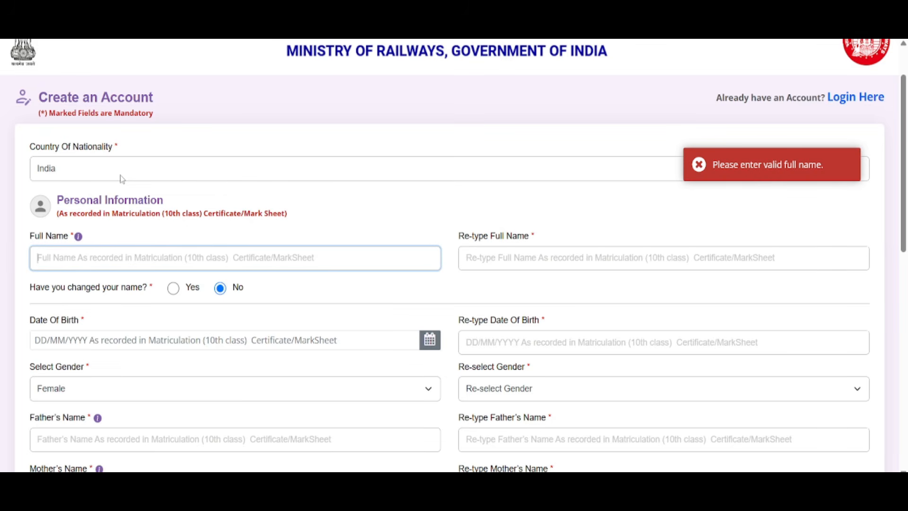
Step: Examine the Create Your Password section with its password and confirm password fields
scroll(507, 329, down, 10)
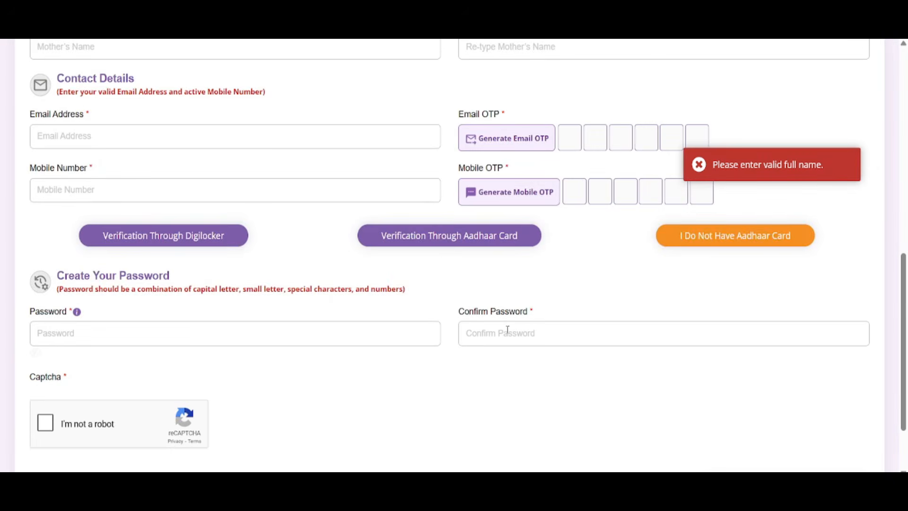
scroll(507, 329, down, 2)
scroll(508, 333, up, 3)
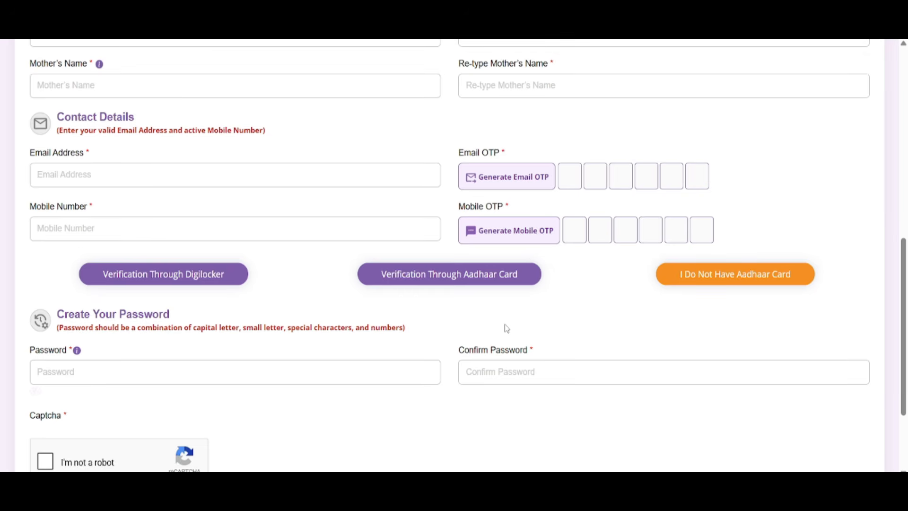
scroll(504, 324, down, 3)
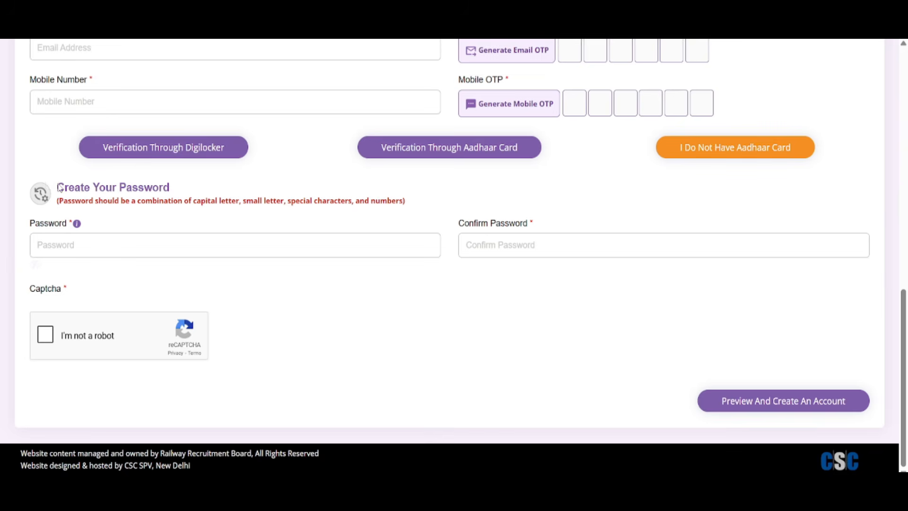
drag(58, 187, 196, 195)
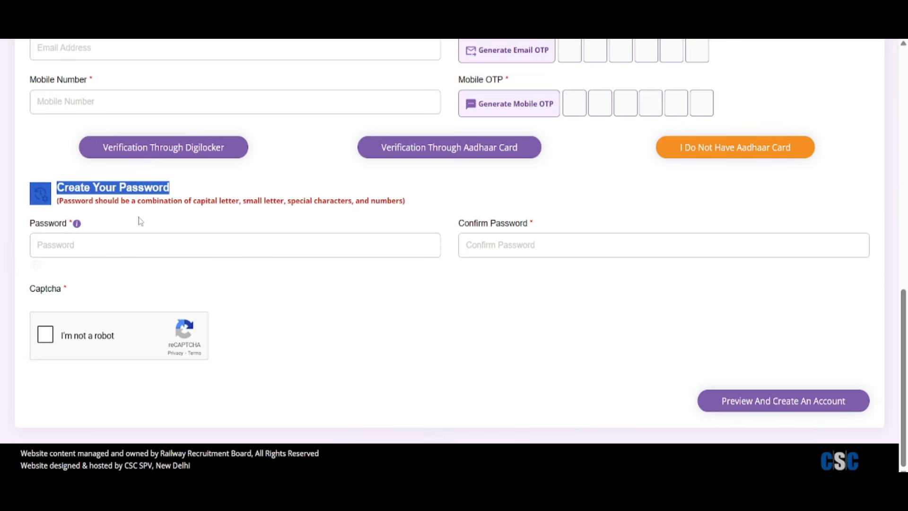
click(28, 229)
drag(27, 230, 95, 234)
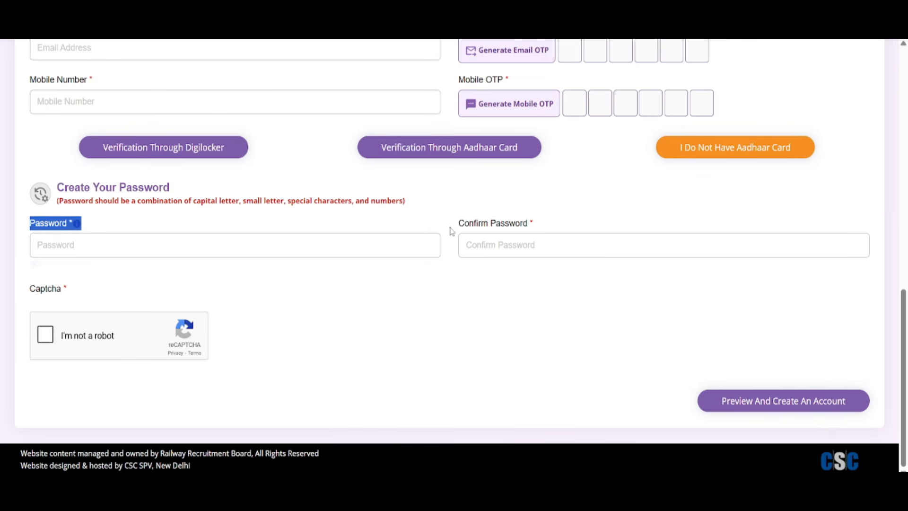
drag(450, 226, 556, 222)
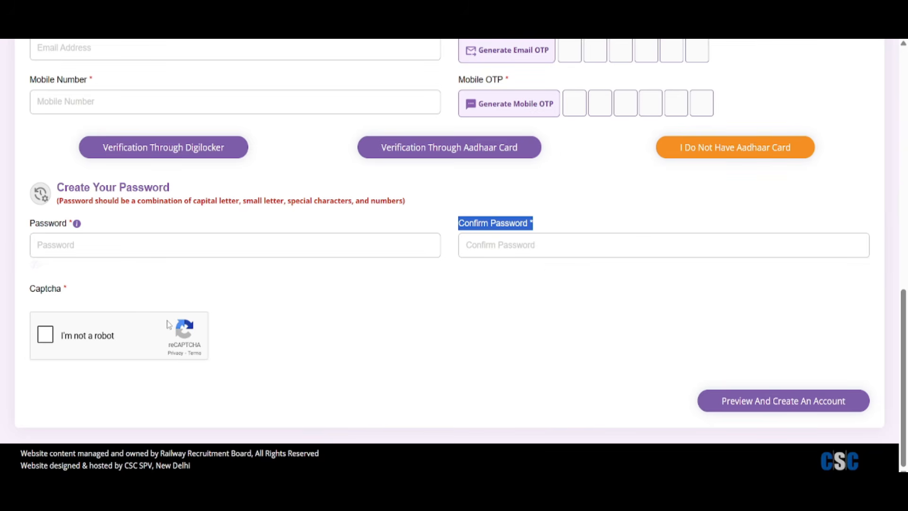
Step: Complete the "I'm not a robot" captcha, try to preview and create the account, and return to the form's beginning
click(41, 337)
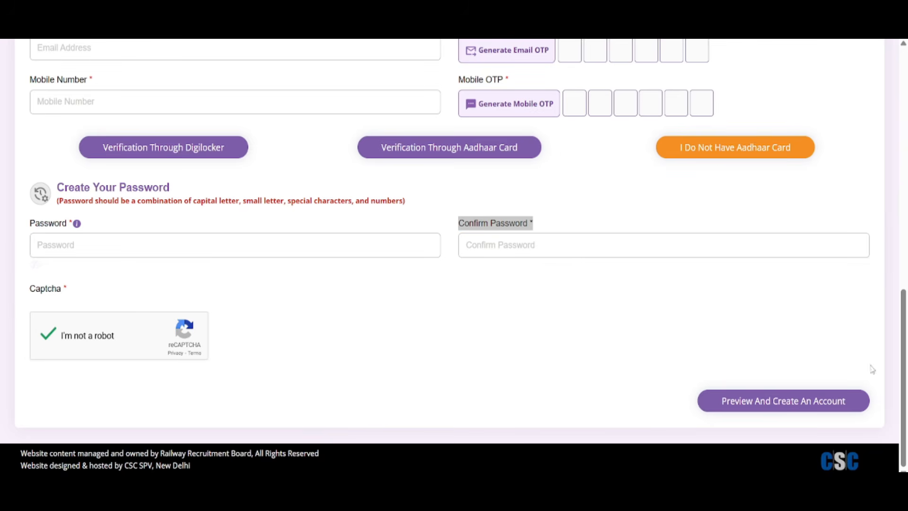
click(841, 400)
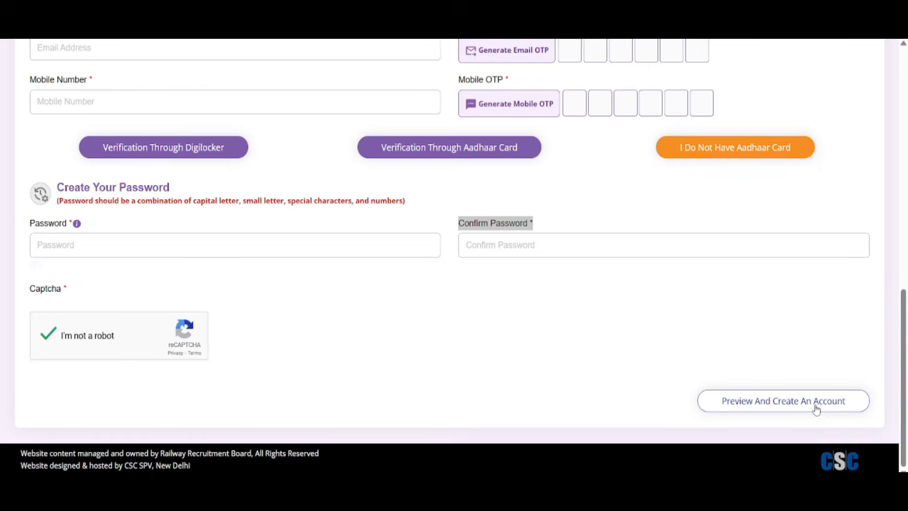
scroll(817, 410, up, 15)
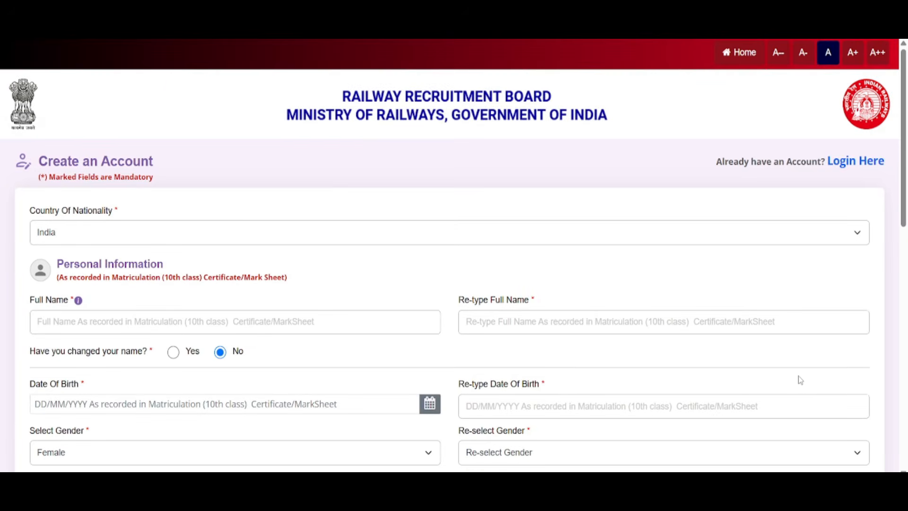
Step: Try the Aadhaar sign-in by accepting the authorization consent and the "I'm not a robot" captcha, and return to the home page
click(854, 161)
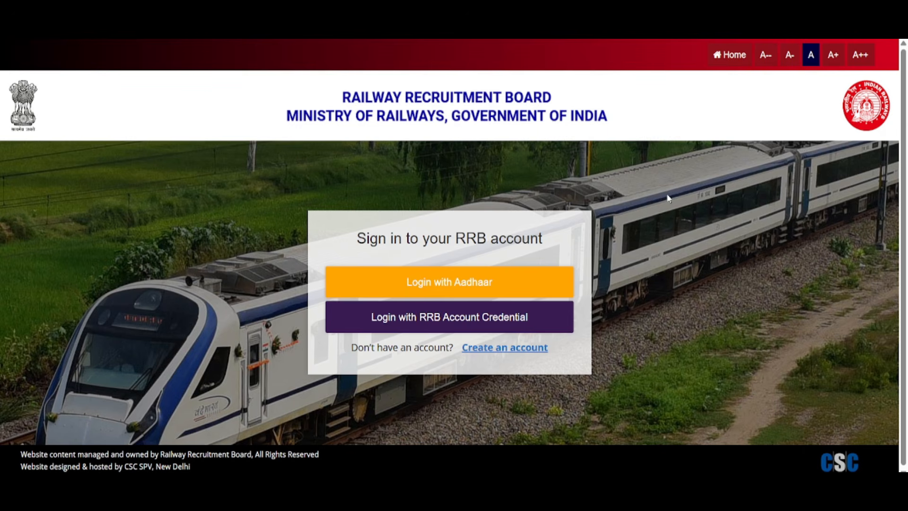
click(421, 284)
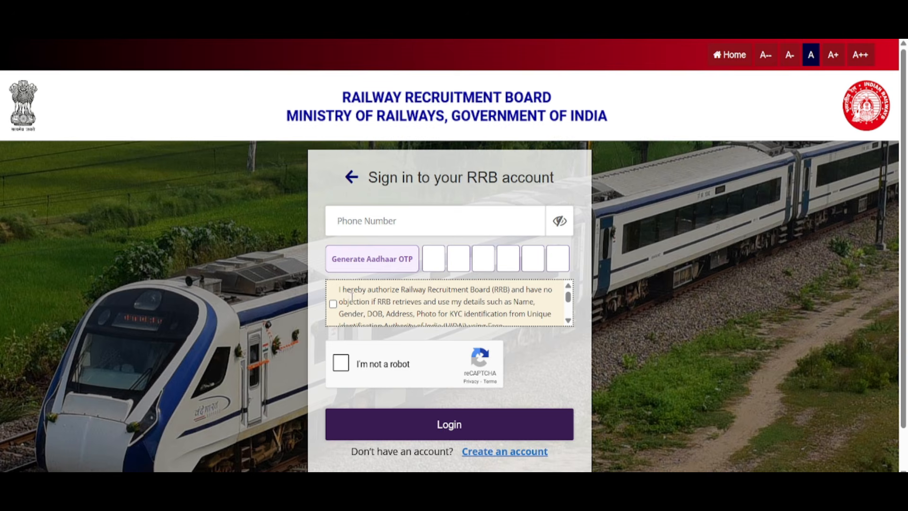
scroll(338, 293, down, 1)
scroll(346, 306, up, 1)
click(333, 304)
click(345, 365)
key(alt+Left)
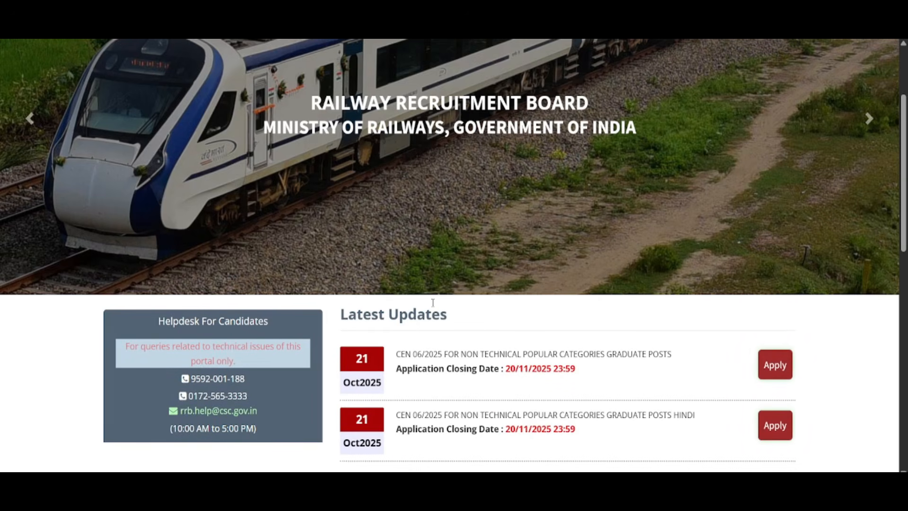
Step: Apply for CEN 06/2025 Graduate Posts and sign in with RRB account credentials, entering the mobile number or email, the account password and completing the captcha
click(778, 371)
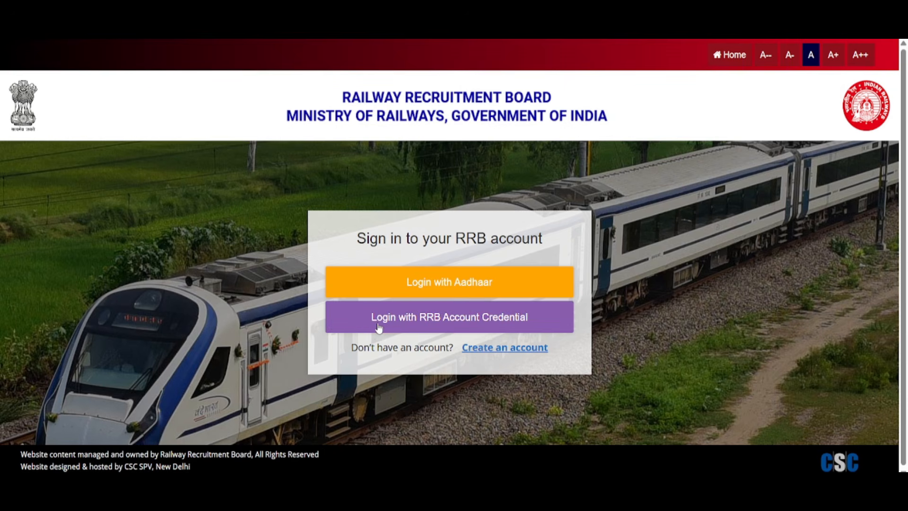
click(474, 323)
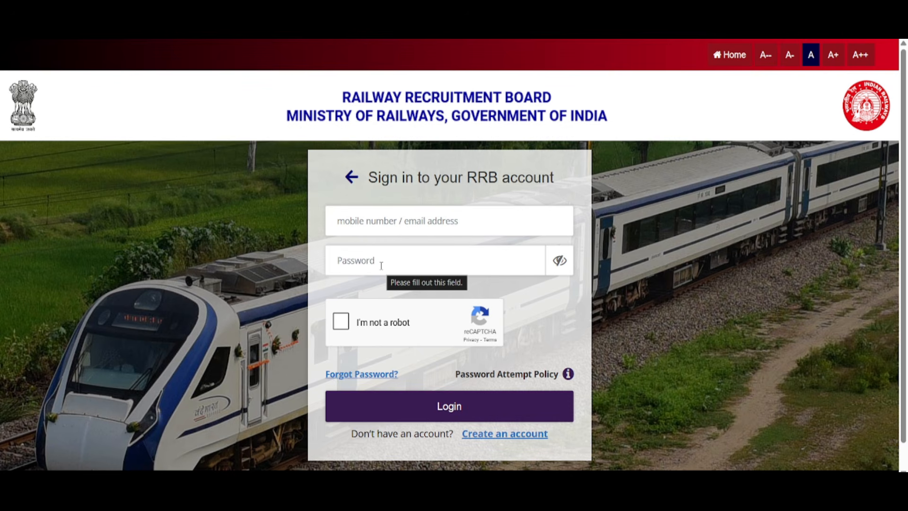
click(341, 321)
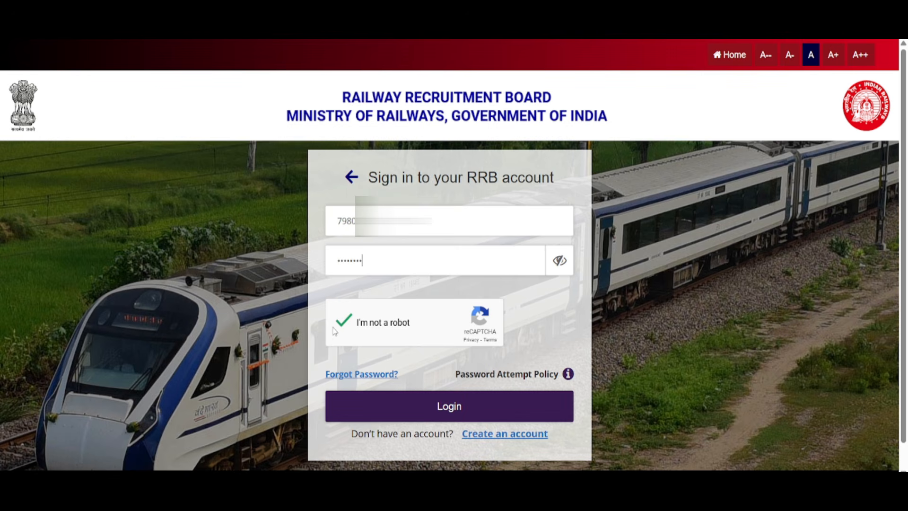
click(471, 406)
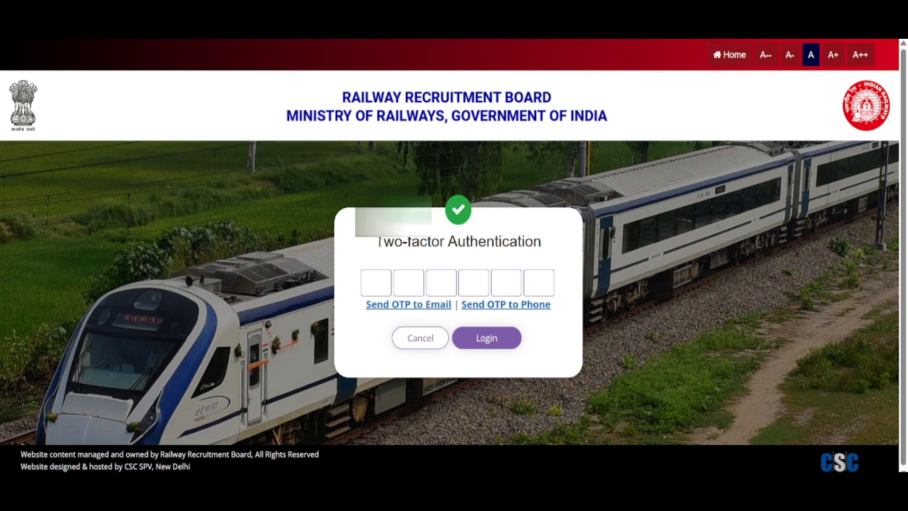
Step: Request the two-factor authentication OTP by email, enter the verification code and log in
drag(380, 242, 579, 253)
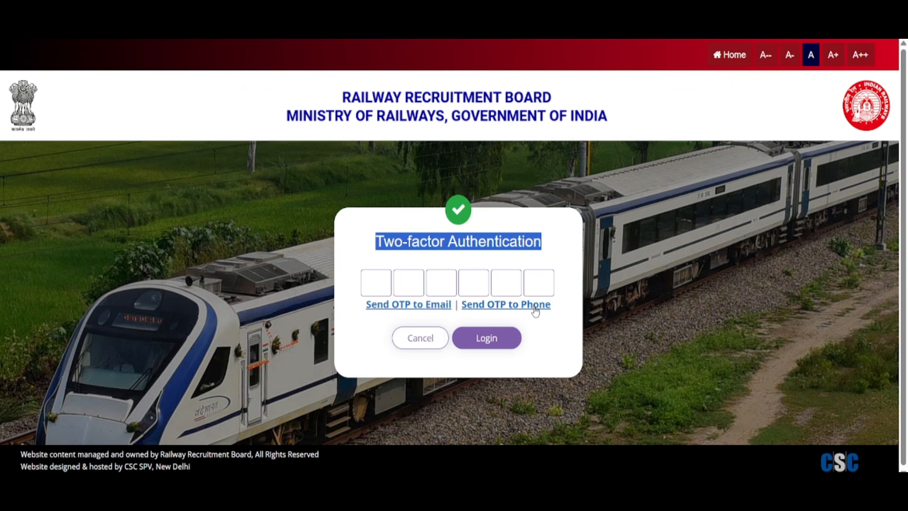
click(399, 307)
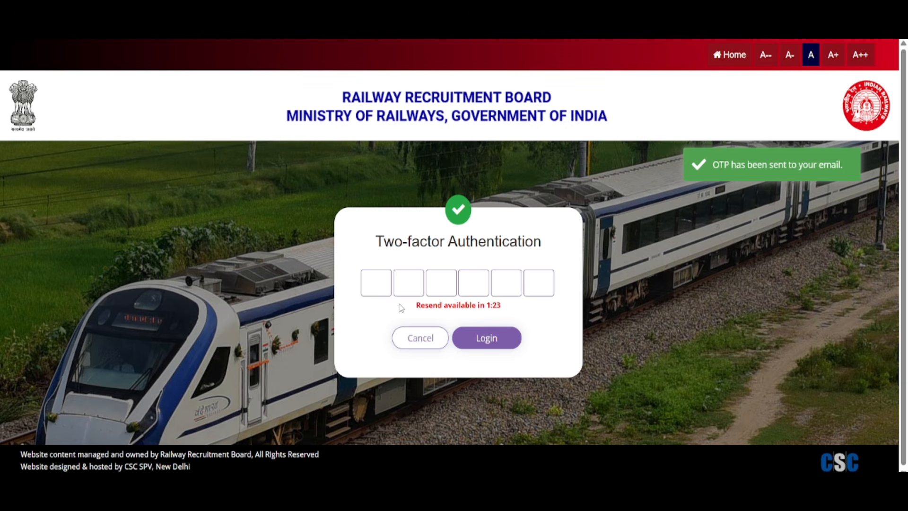
click(386, 286)
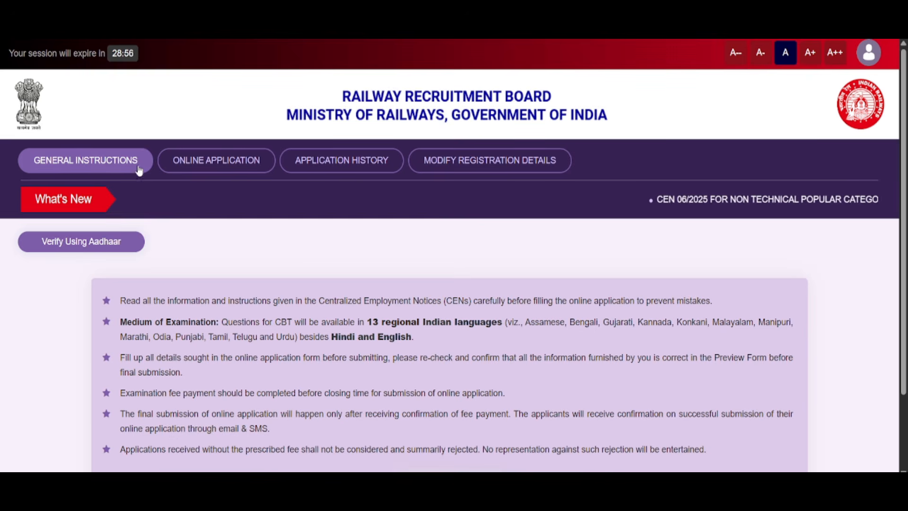
Step: Review the general instructions, including the regional languages offered for the examination, and open the online application
scroll(279, 253, down, 2)
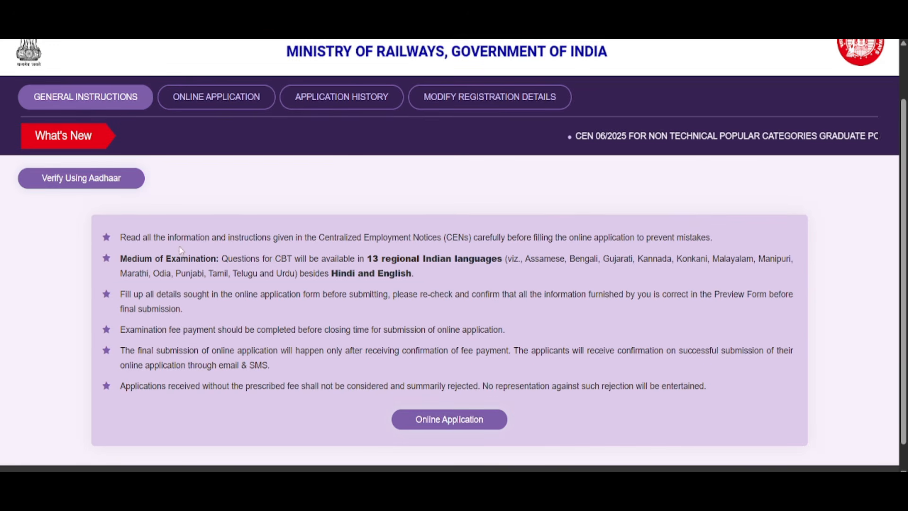
drag(359, 258, 507, 258)
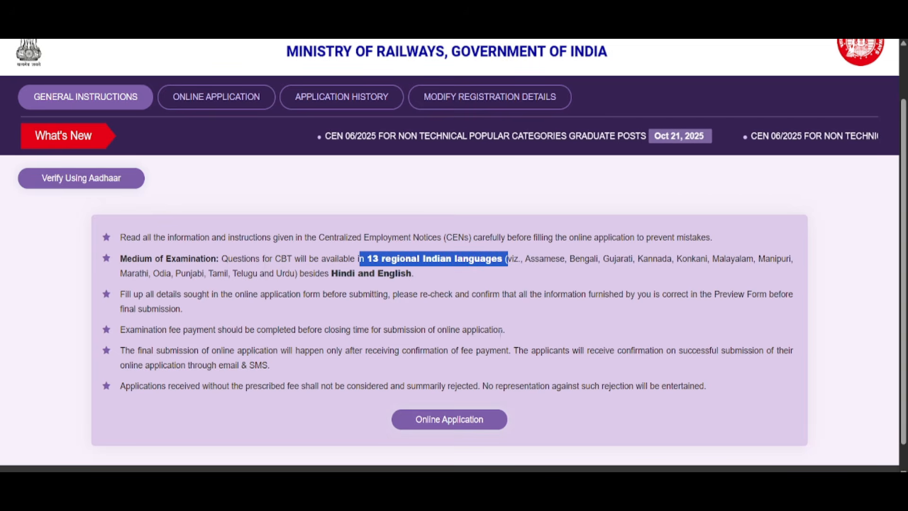
click(446, 425)
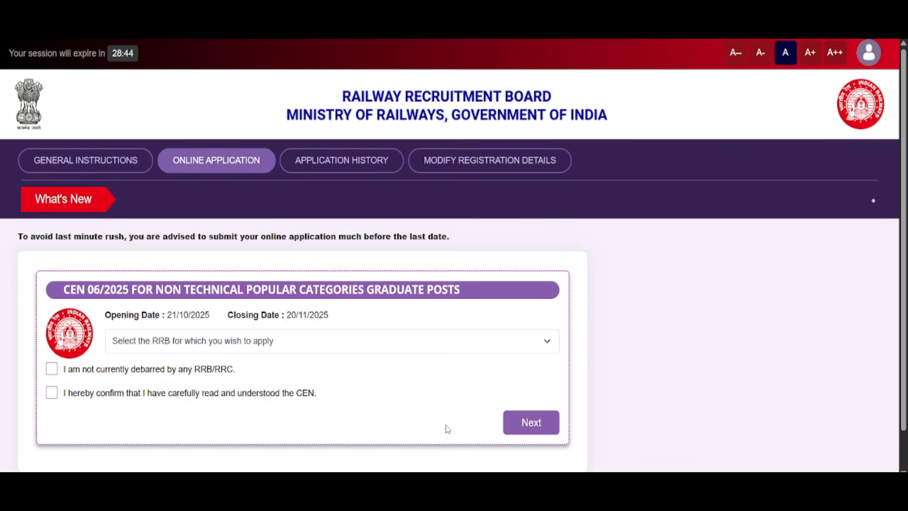
Step: Accept the debarment and CEN declarations, choose Kolkata as the RRB, and proceed to the CEN 06/2025 application form
scroll(270, 259, down, 1)
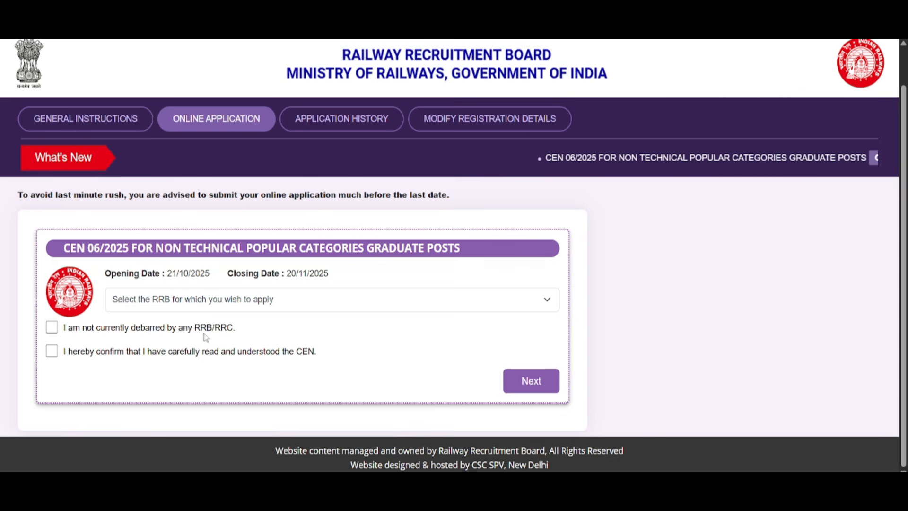
click(51, 326)
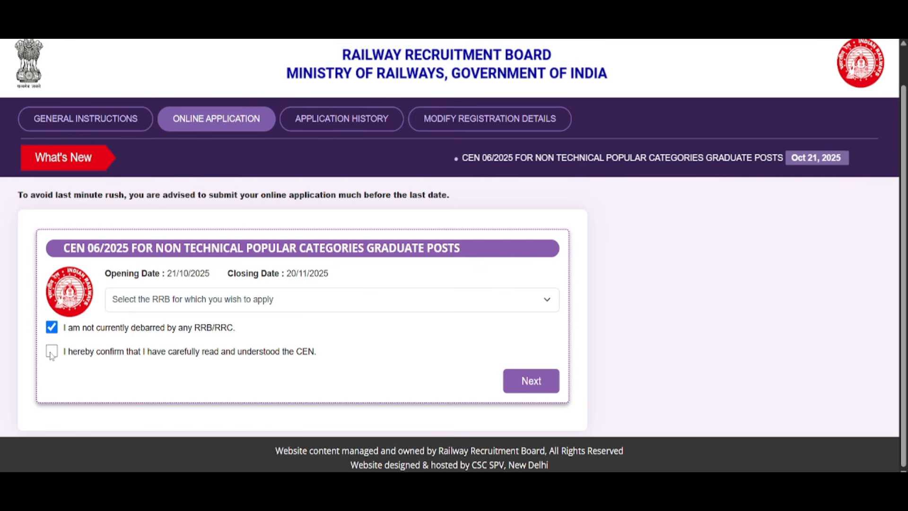
click(52, 351)
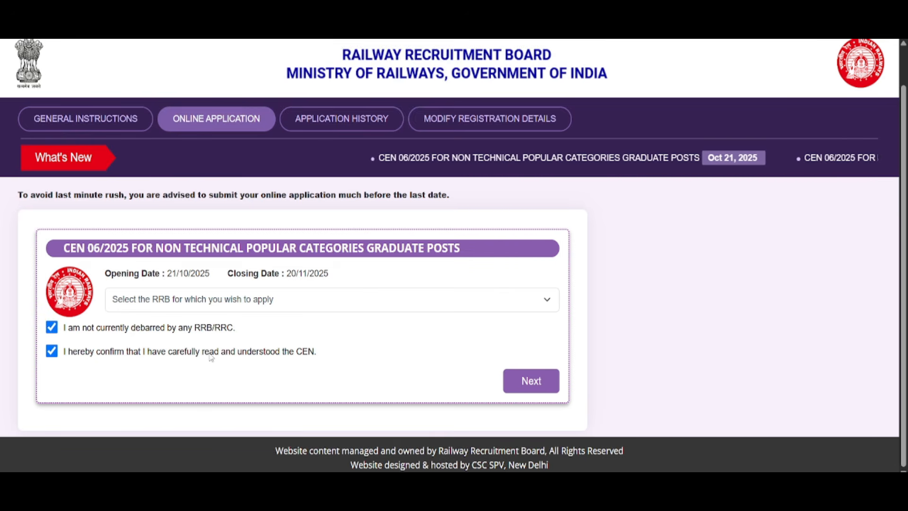
click(515, 385)
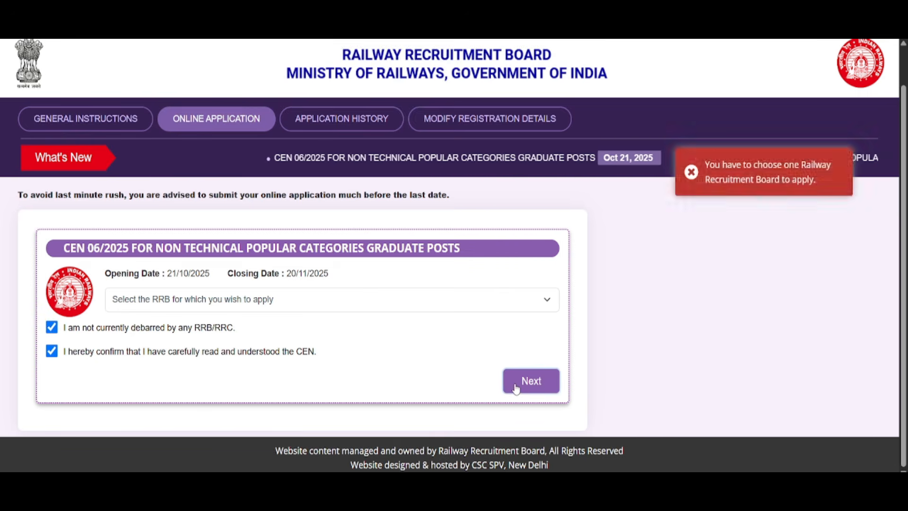
click(404, 301)
scroll(328, 200, down, 1)
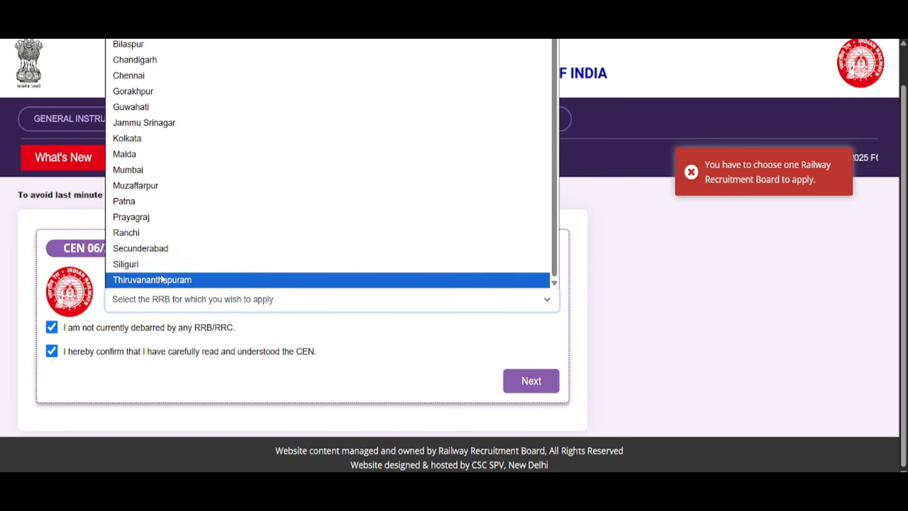
click(148, 144)
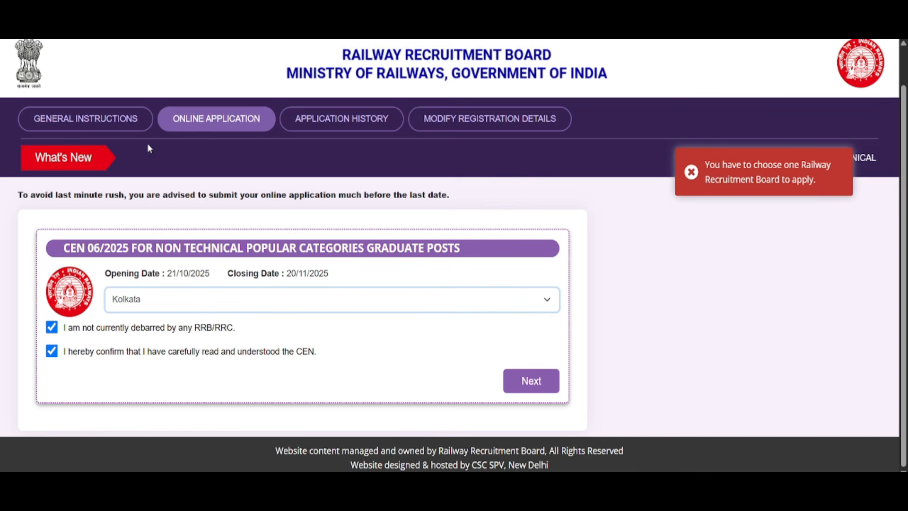
click(522, 382)
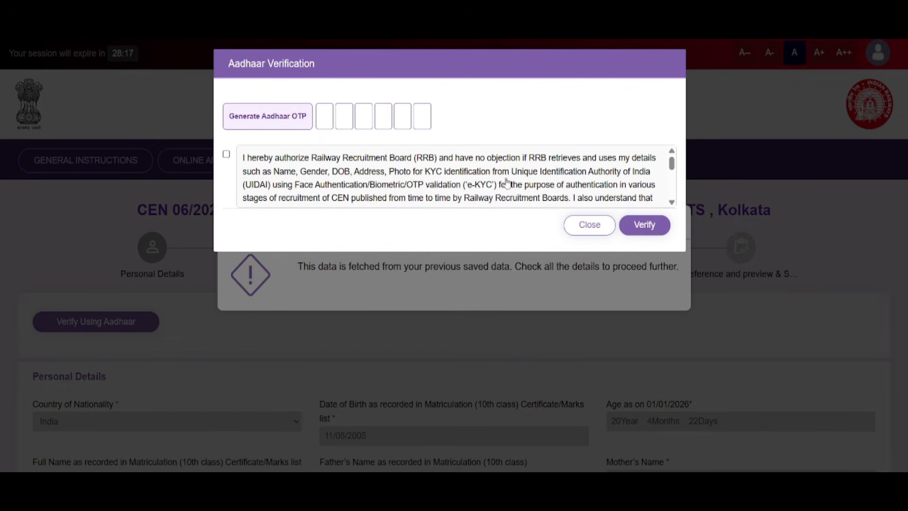
Step: Dismiss the Aadhaar verification and saved-data information dialogs to reach the Personal Details section
click(589, 225)
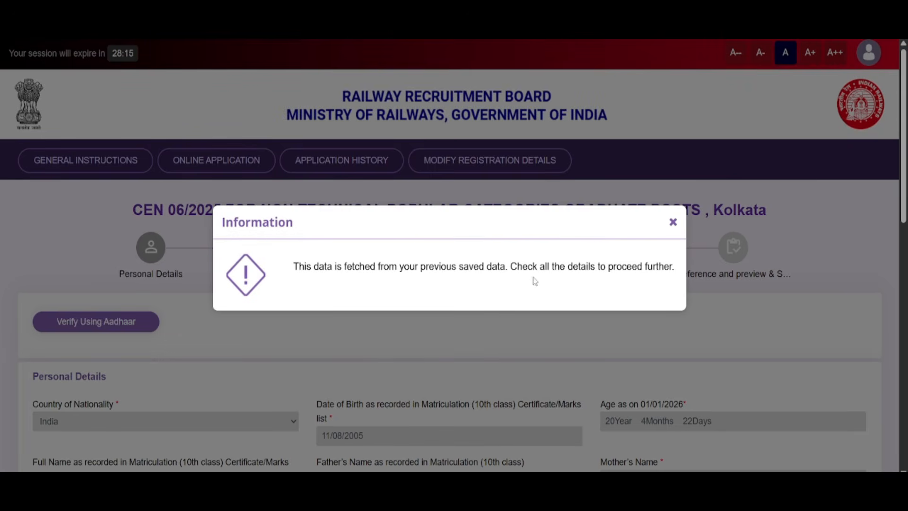
click(669, 225)
scroll(500, 284, down, 3)
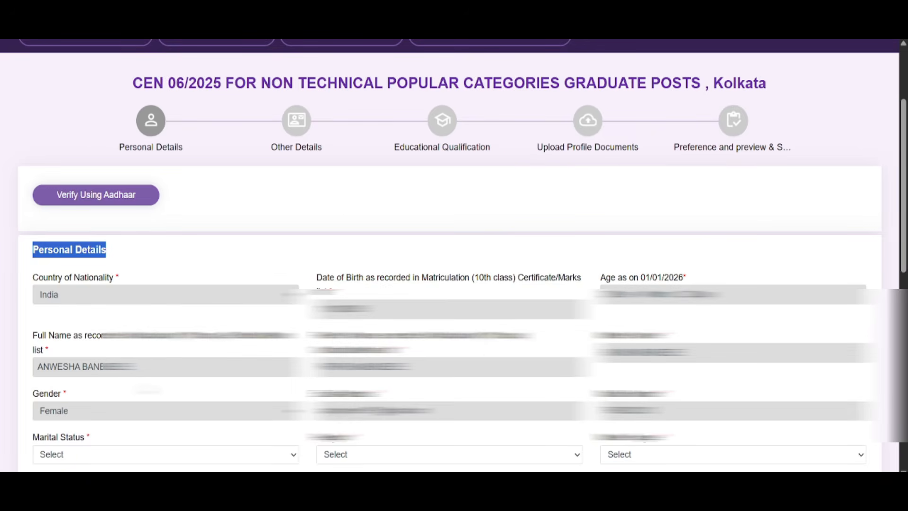
Step: Examine the date of birth, age, full name, father's name and mother's name fields under Personal Details
scroll(91, 238, down, 4)
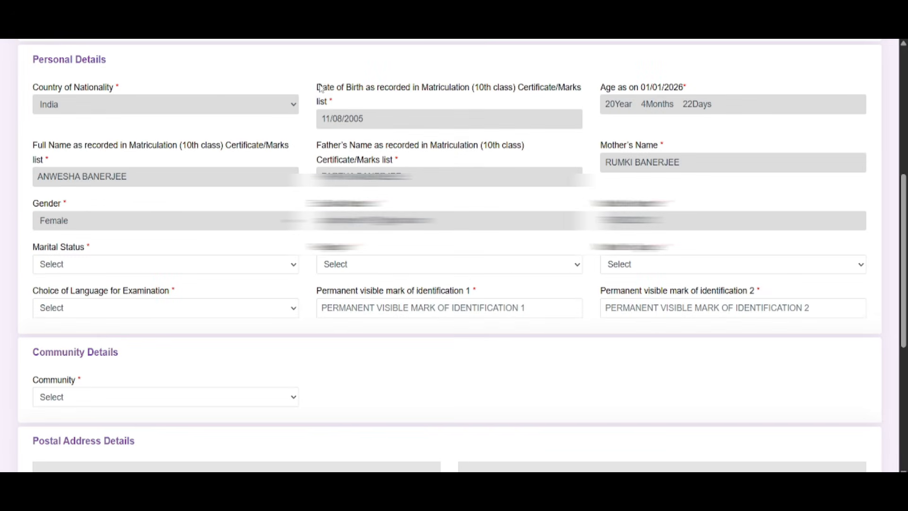
drag(317, 88, 406, 88)
drag(601, 88, 704, 91)
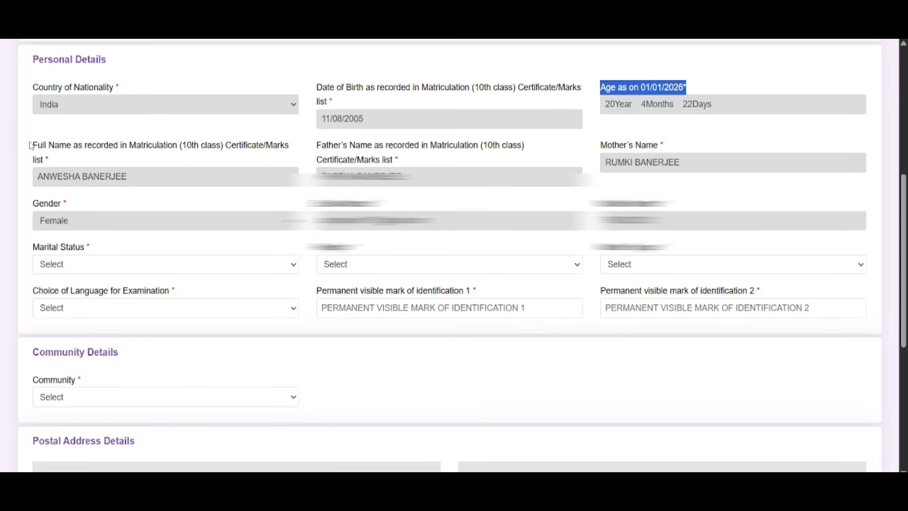
drag(34, 146, 137, 156)
drag(322, 147, 409, 151)
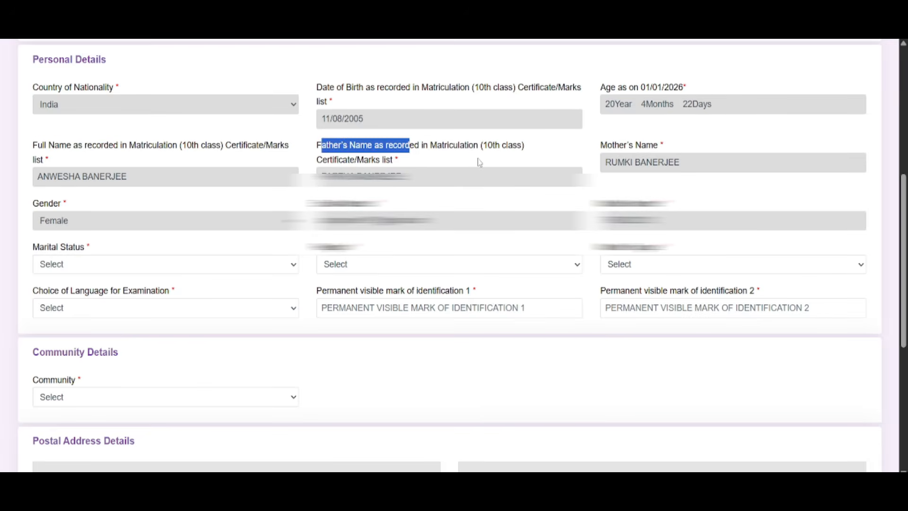
drag(606, 147, 662, 155)
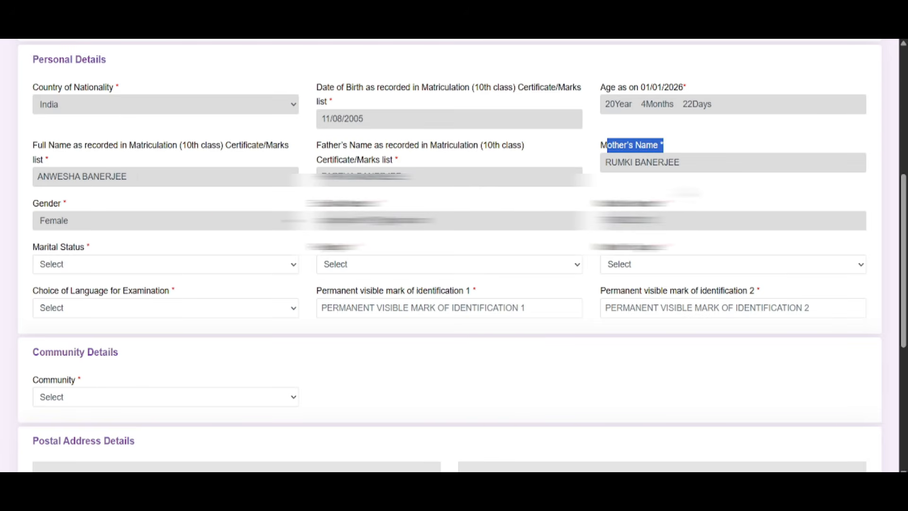
Step: Set the marital status to Unmarried, the religion to Hindu and the mother tongue to Bengali
click(191, 267)
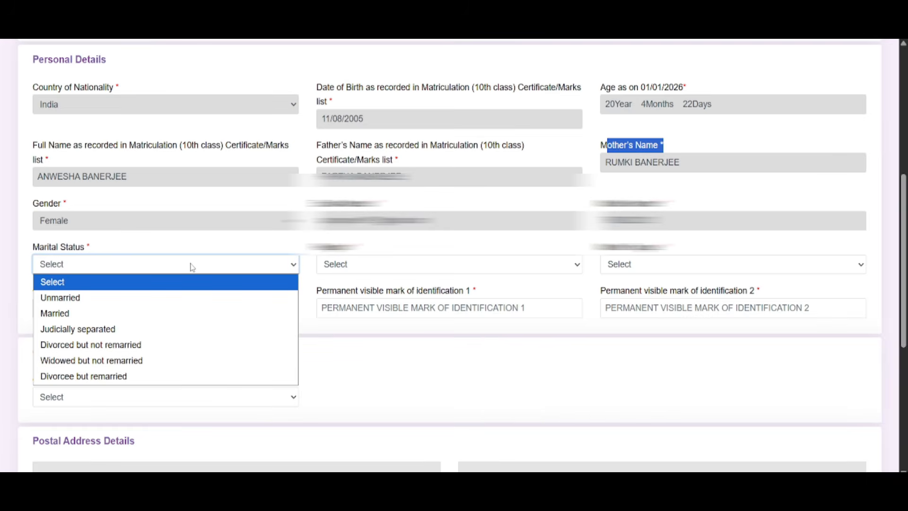
click(115, 305)
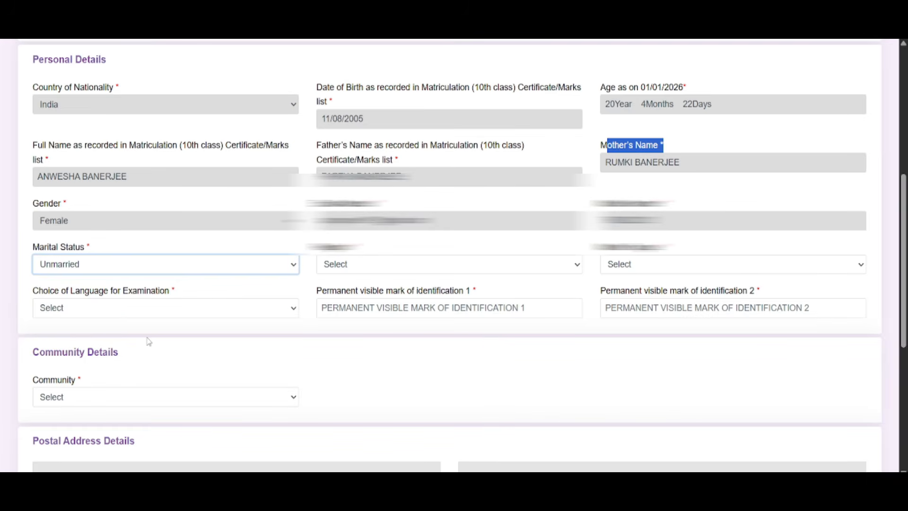
click(358, 265)
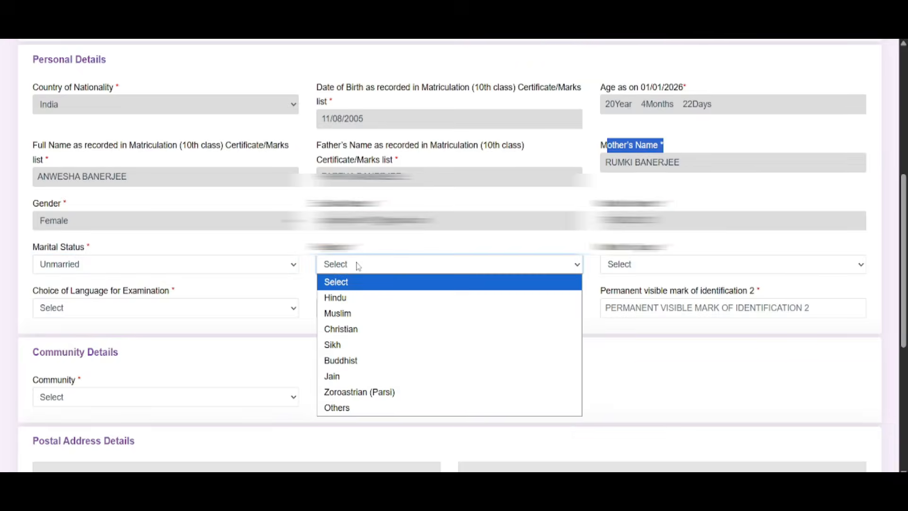
click(359, 298)
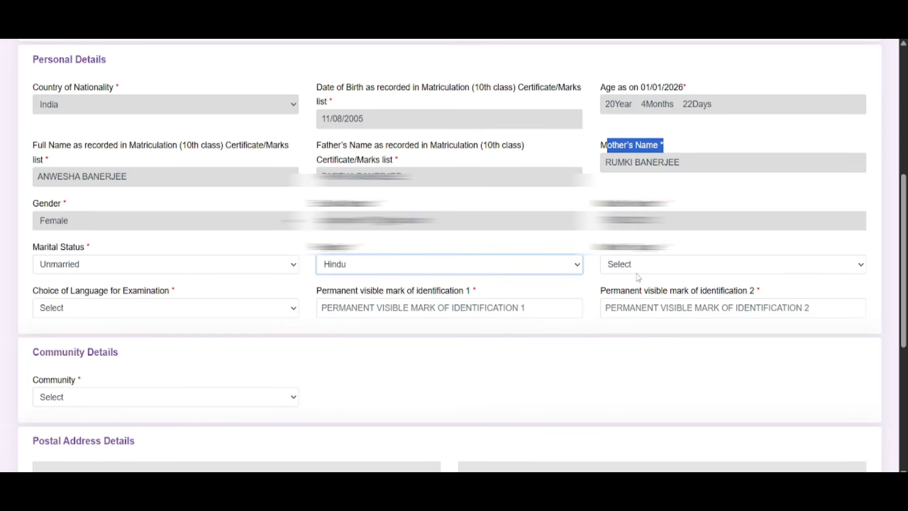
click(657, 266)
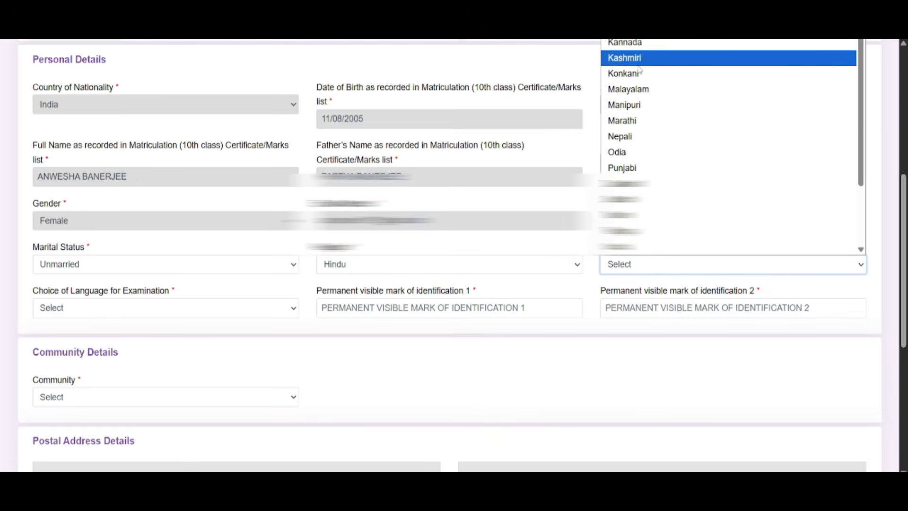
click(622, 4)
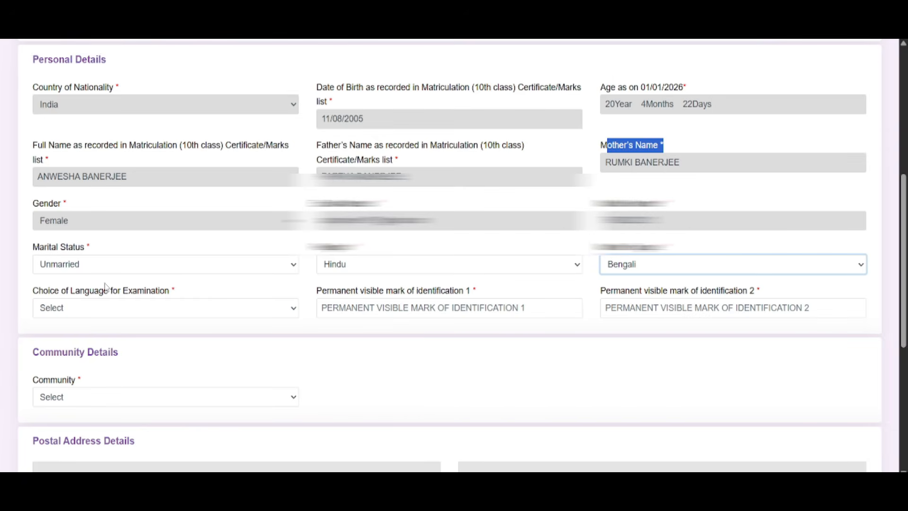
Step: Set the choice of language for examination to Bengali and examine the first permanent visible mark of identification field
click(113, 306)
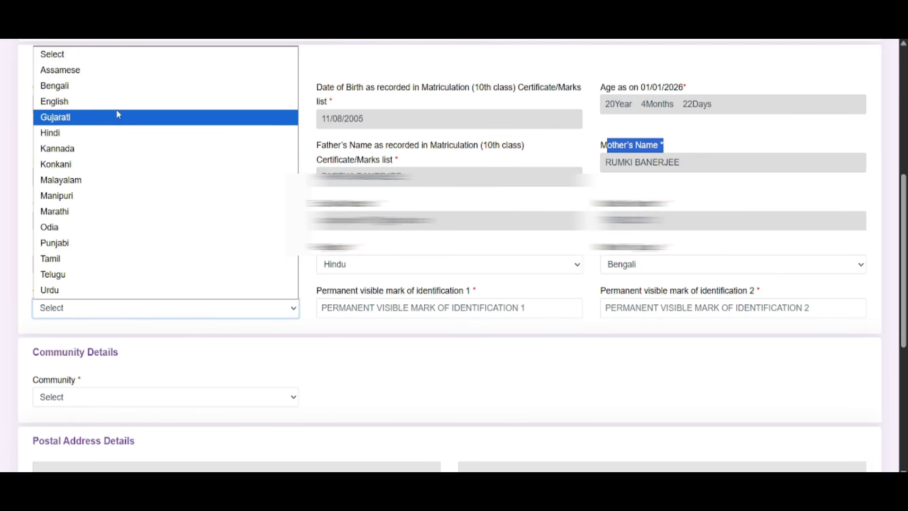
click(83, 87)
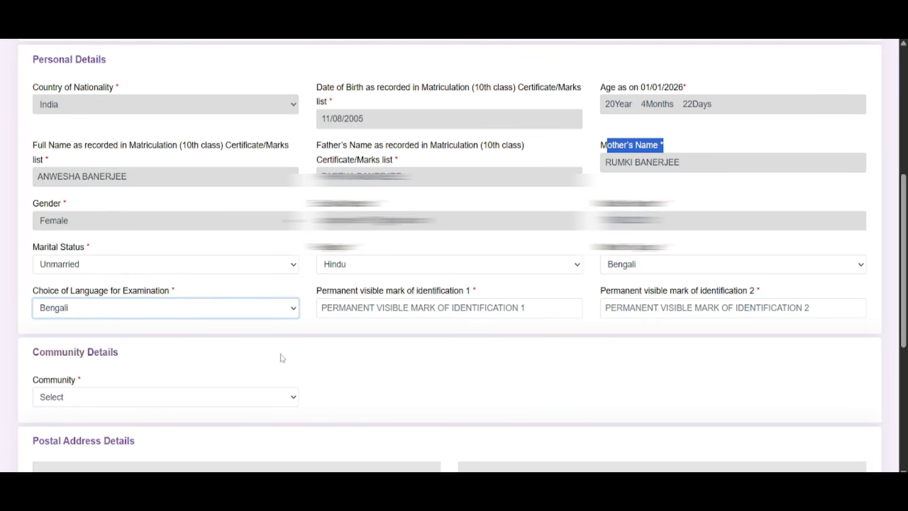
drag(342, 293, 506, 302)
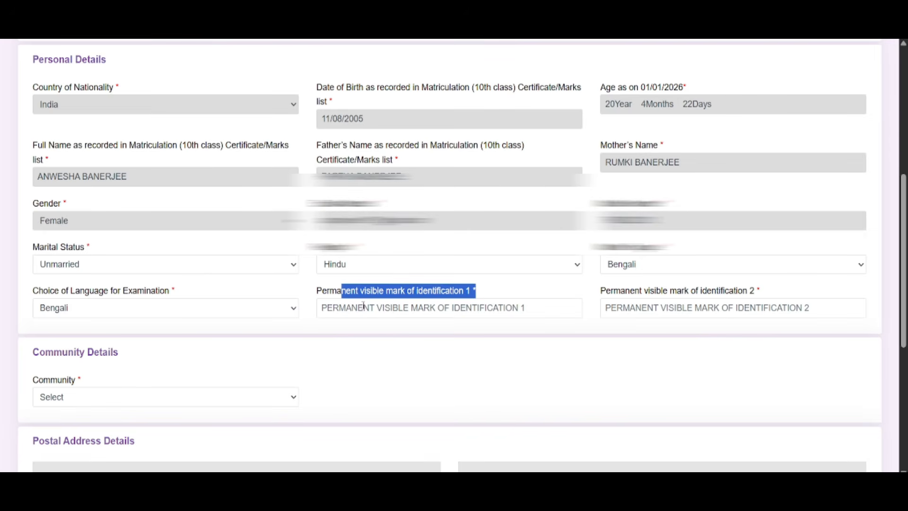
Step: Set the community to UR (Unreserved) under Community Details
scroll(657, 298, down, 3)
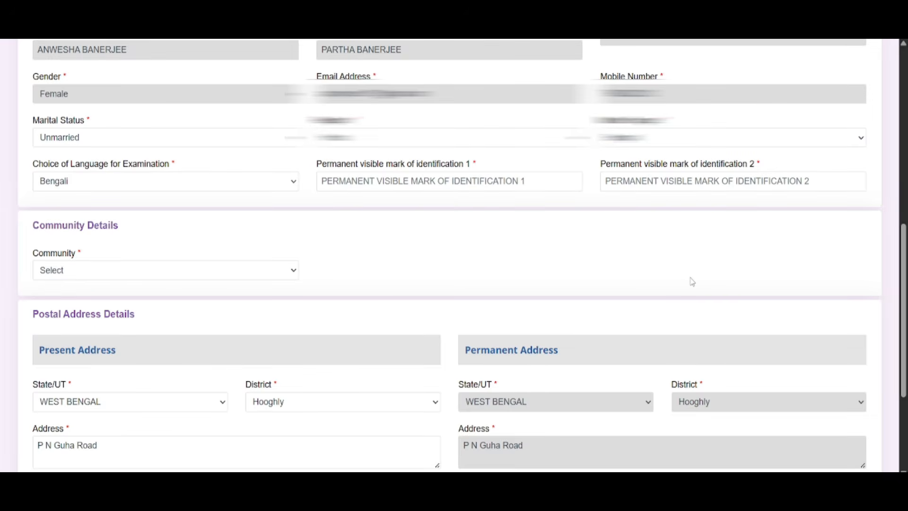
scroll(692, 281, down, 3)
click(146, 142)
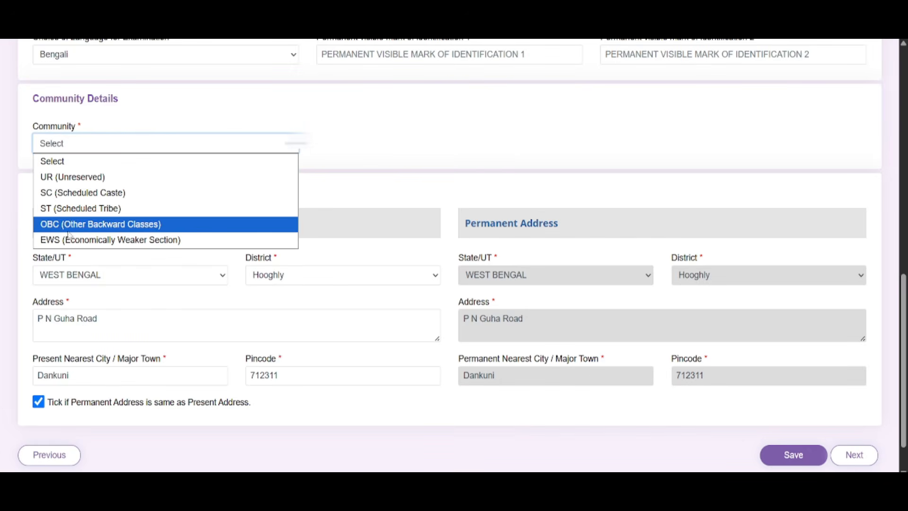
click(72, 177)
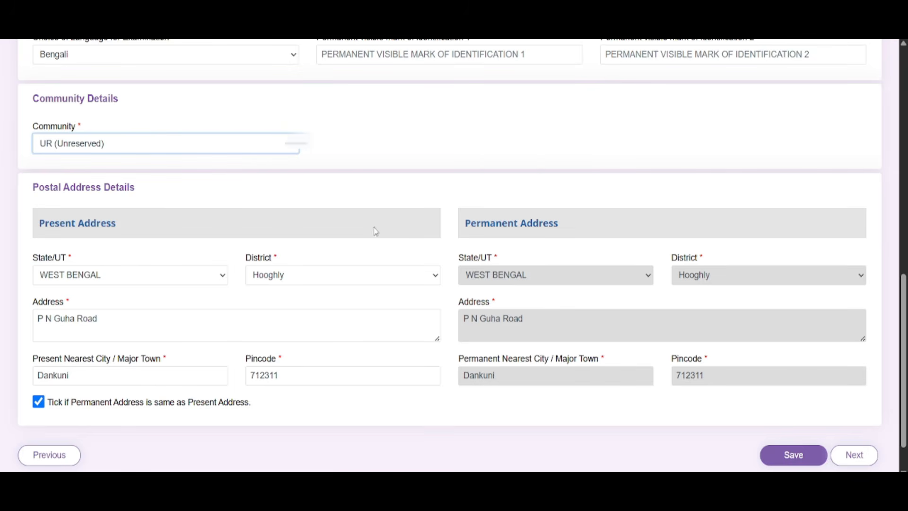
Step: Save the personal details, proceed to the Other Details stage and dismiss the saved-data information dialog
scroll(367, 250, down, 1)
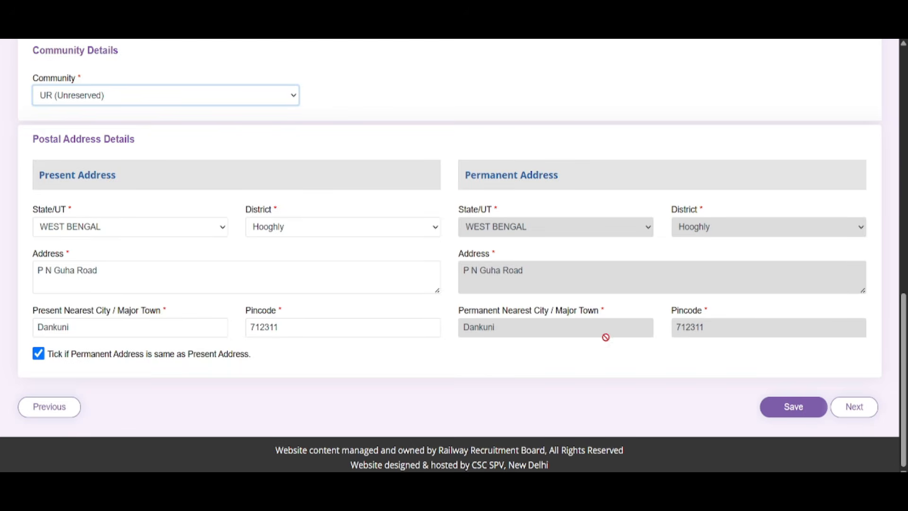
click(795, 409)
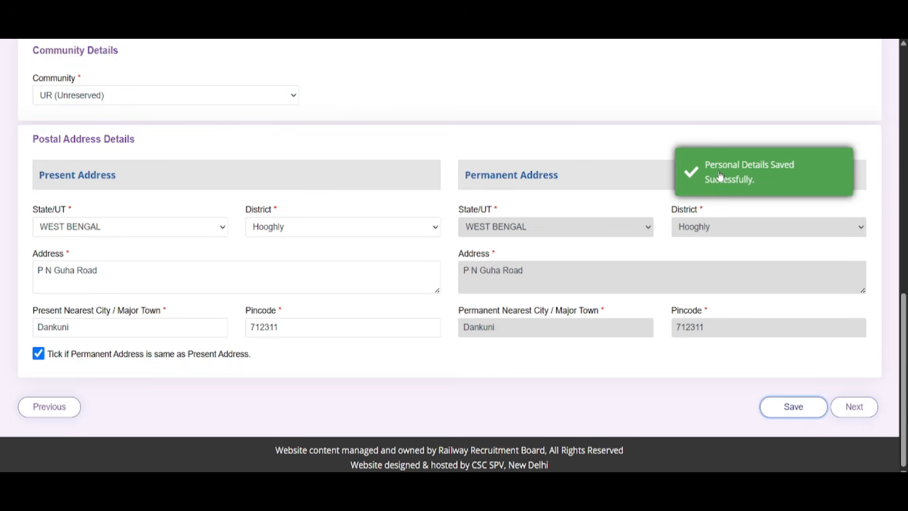
click(854, 406)
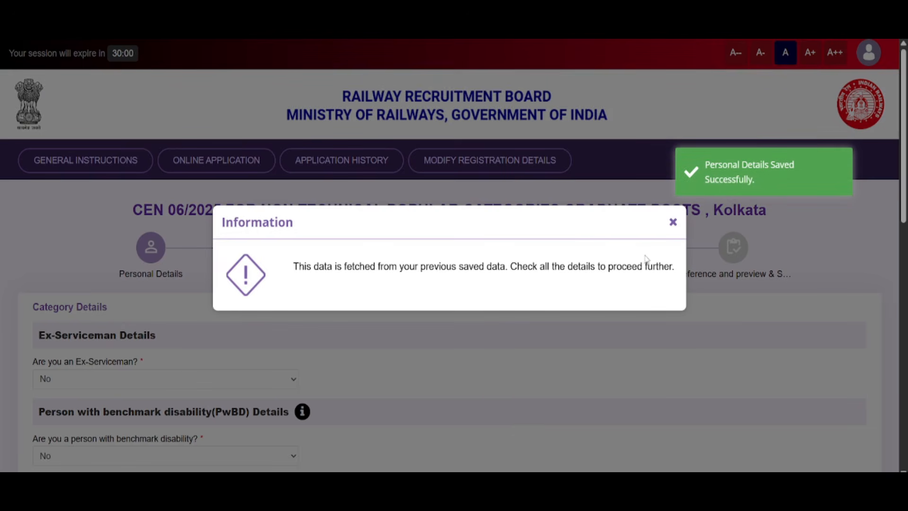
click(673, 222)
Step: Review the ex-serviceman and benchmark disability answers under Category Details
scroll(624, 325, down, 3)
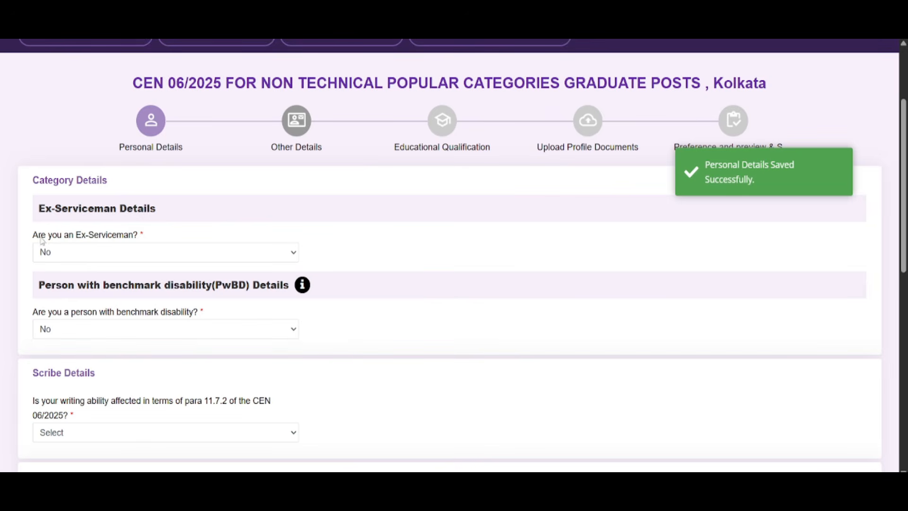
drag(37, 237, 158, 239)
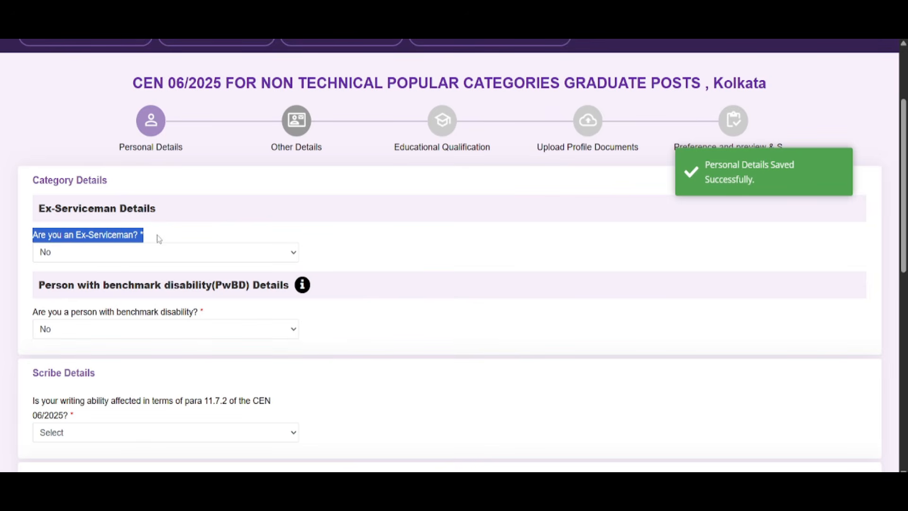
click(203, 260)
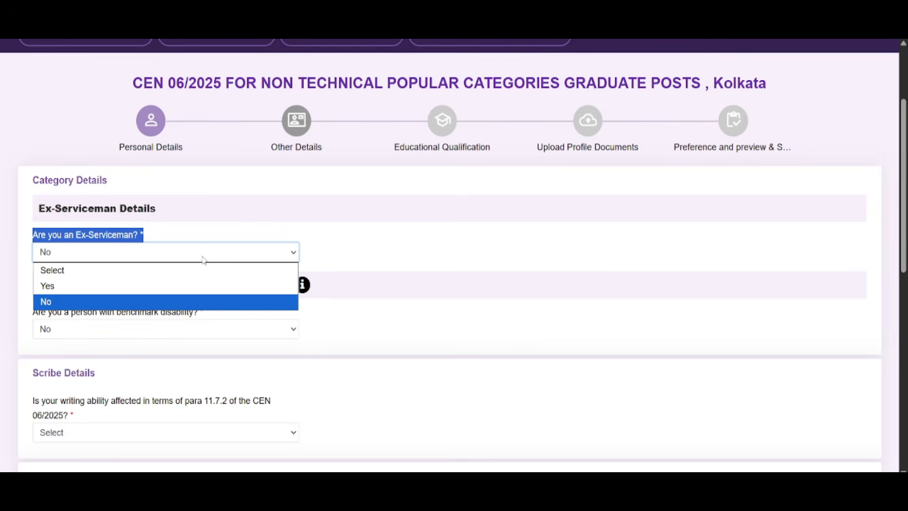
click(204, 260)
scroll(206, 308, down, 2)
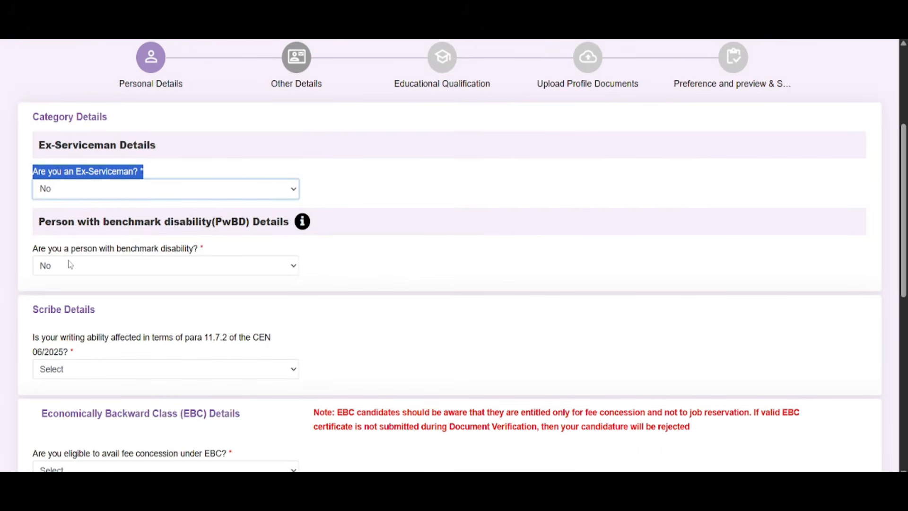
drag(52, 249, 166, 249)
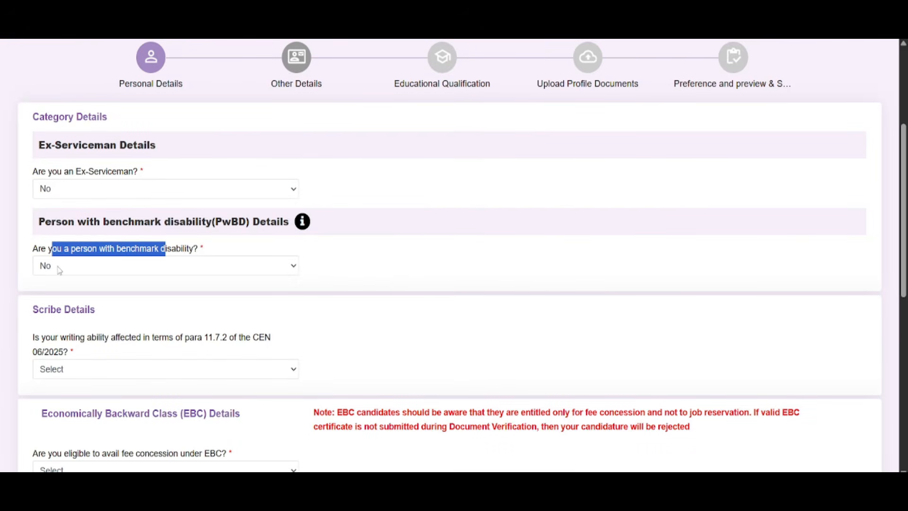
Step: Answer No to both the affected writing ability question and the EBC fee concession question
scroll(263, 218, down, 5)
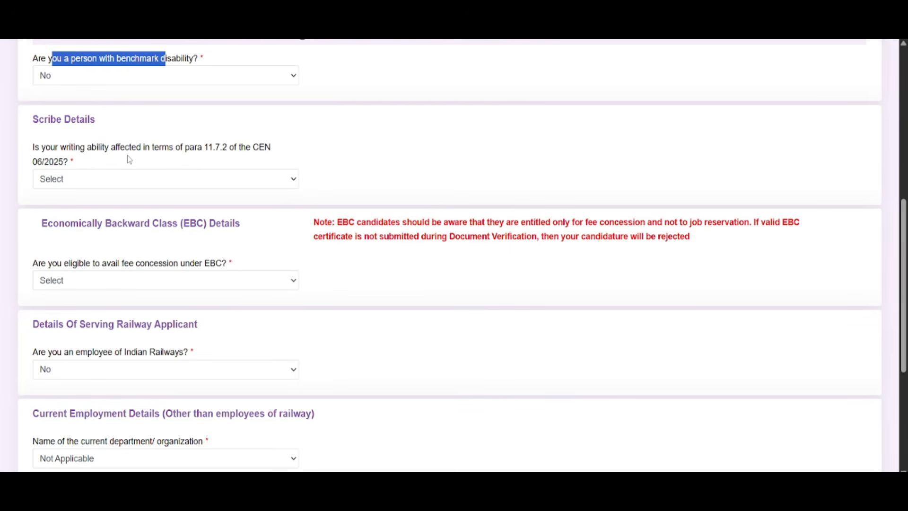
click(122, 183)
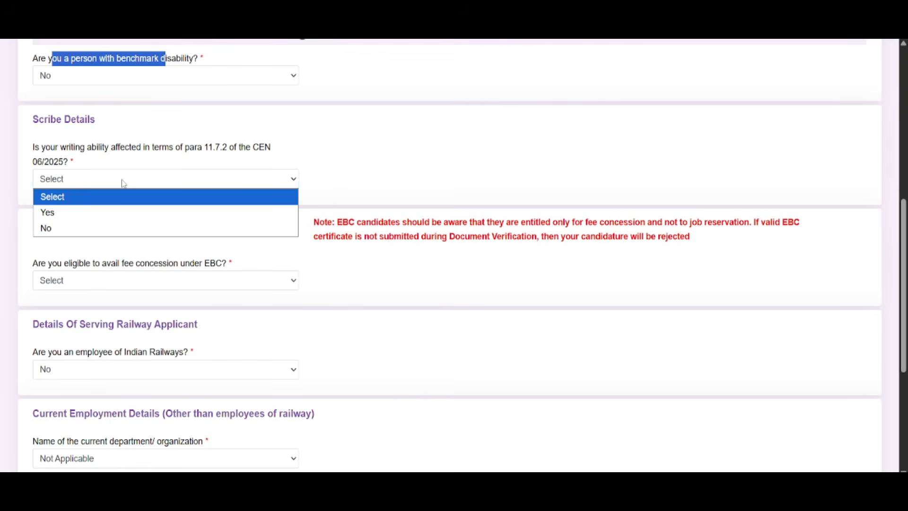
click(78, 224)
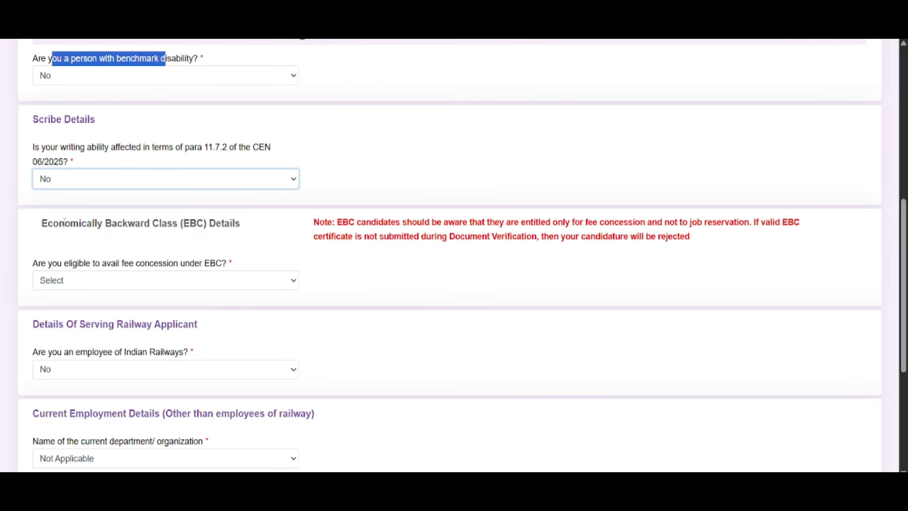
click(173, 283)
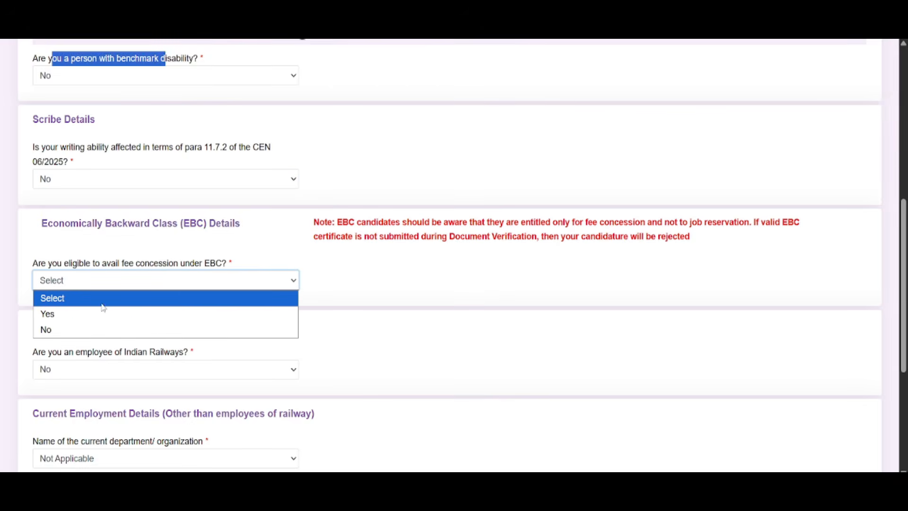
click(83, 335)
Step: Answer No for being an Indian Railways employee and choose Not Applicable as the current department/organization
scroll(236, 354, down, 1)
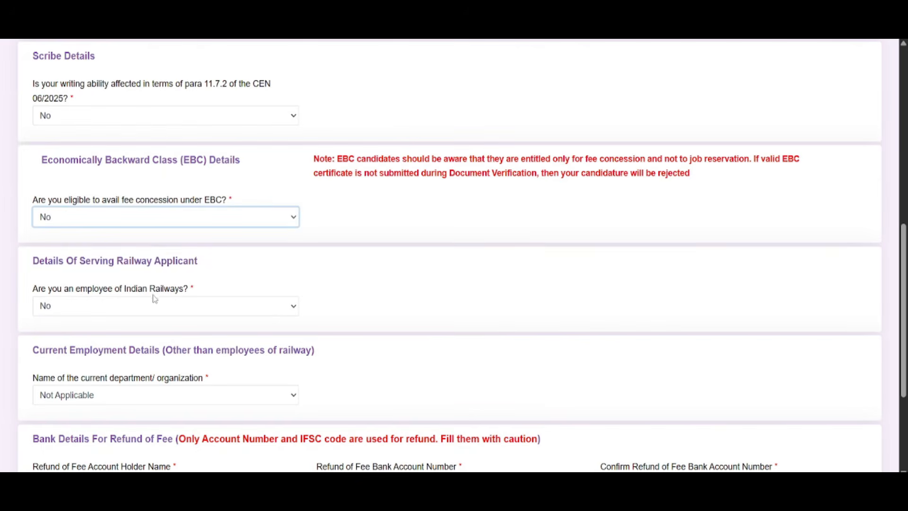
drag(49, 289, 178, 301)
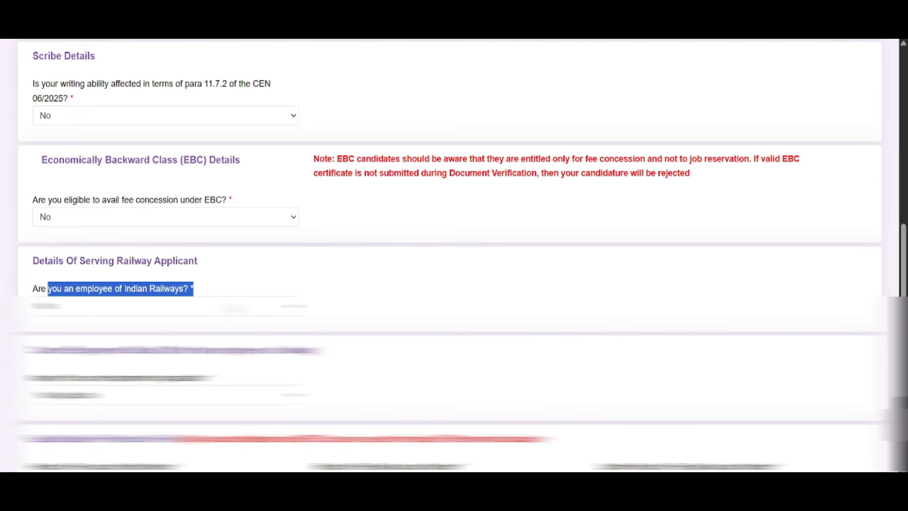
click(230, 308)
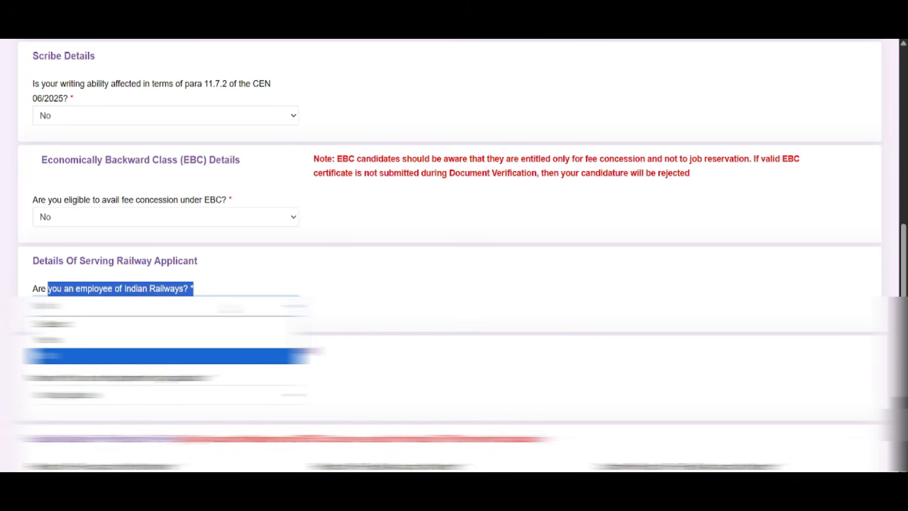
click(179, 354)
scroll(179, 354, down, 2)
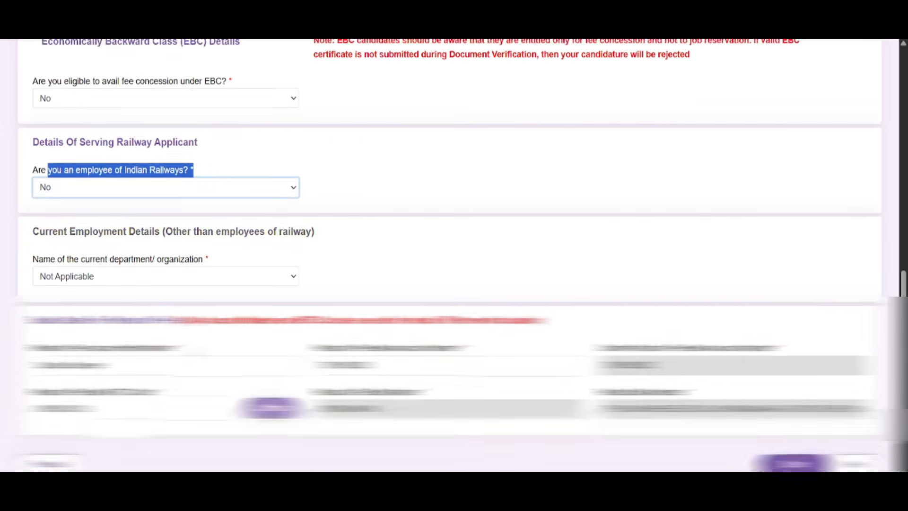
drag(33, 249, 266, 263)
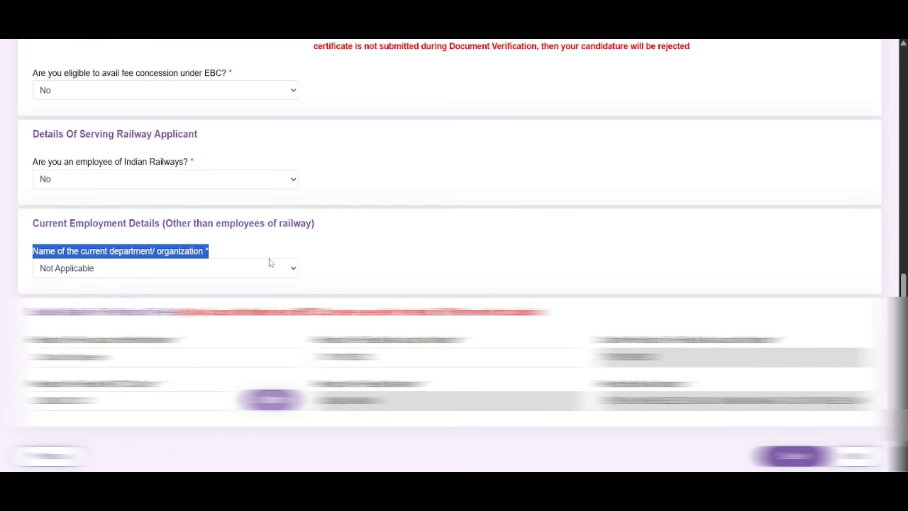
click(173, 280)
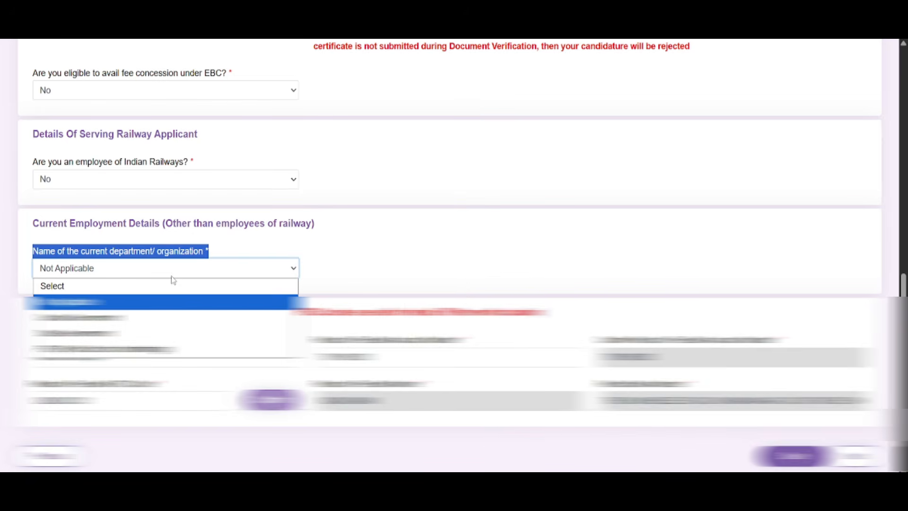
click(145, 303)
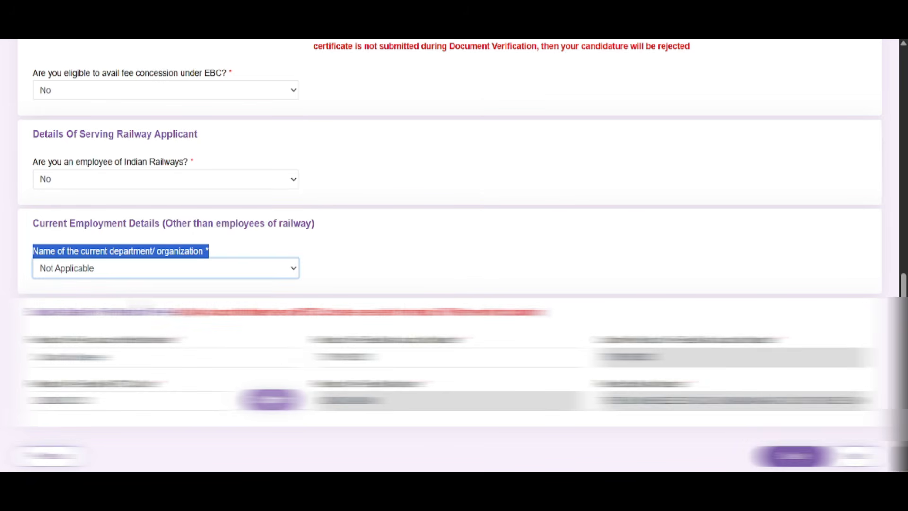
Step: Save the other details and proceed to the Educational Qualification stage
scroll(454, 256, down, 1)
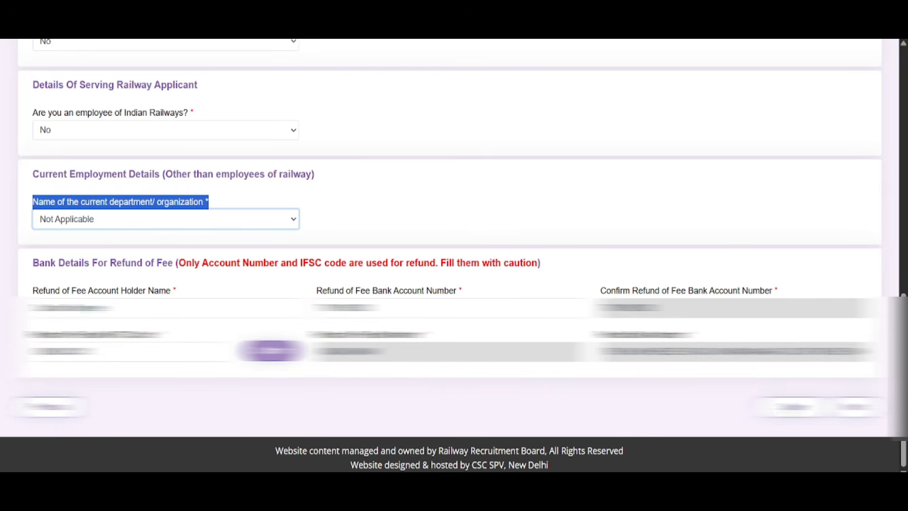
click(804, 408)
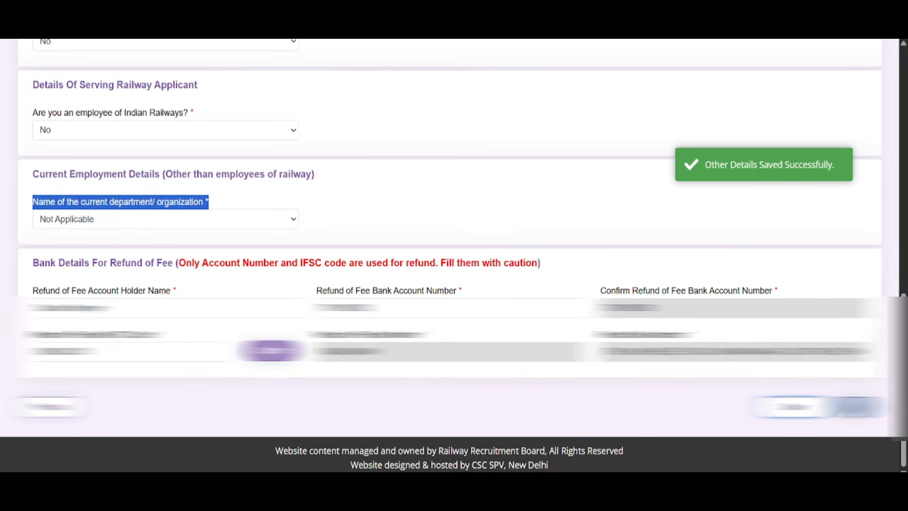
click(854, 407)
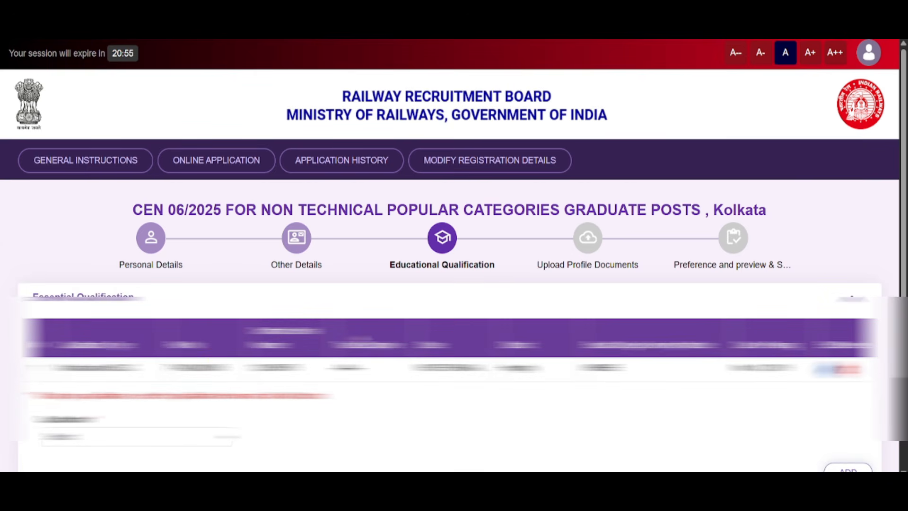
Step: Examine the Matriculation/SSLC entry's roll number, certificate serial number, district and date of passing under Essential Qualification
scroll(120, 280, down, 1)
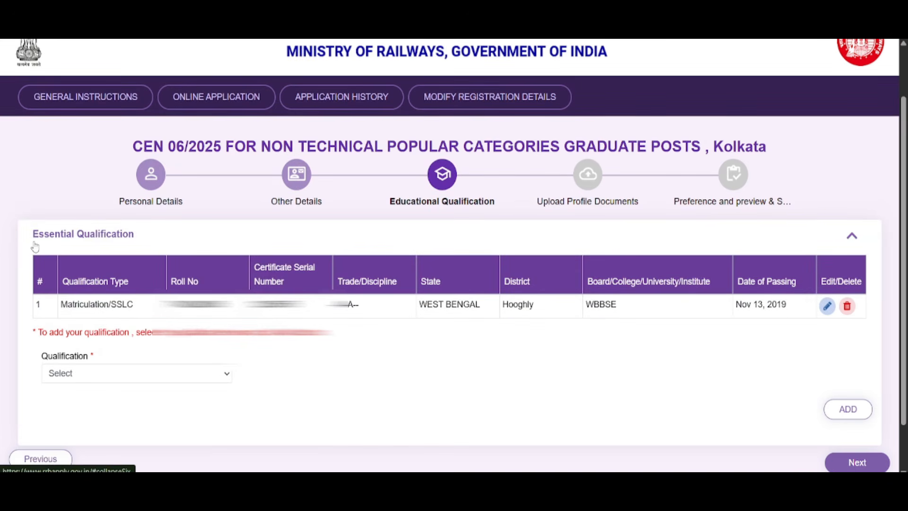
drag(31, 234, 152, 240)
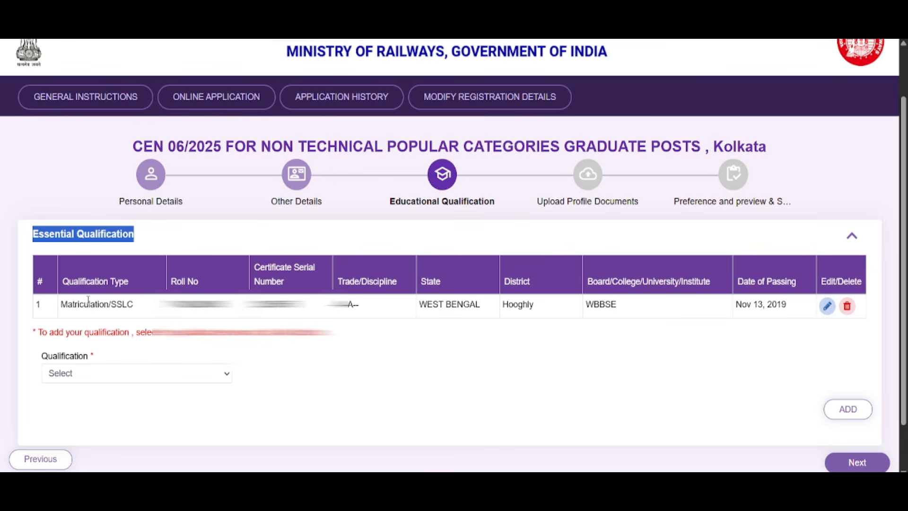
drag(160, 304, 234, 304)
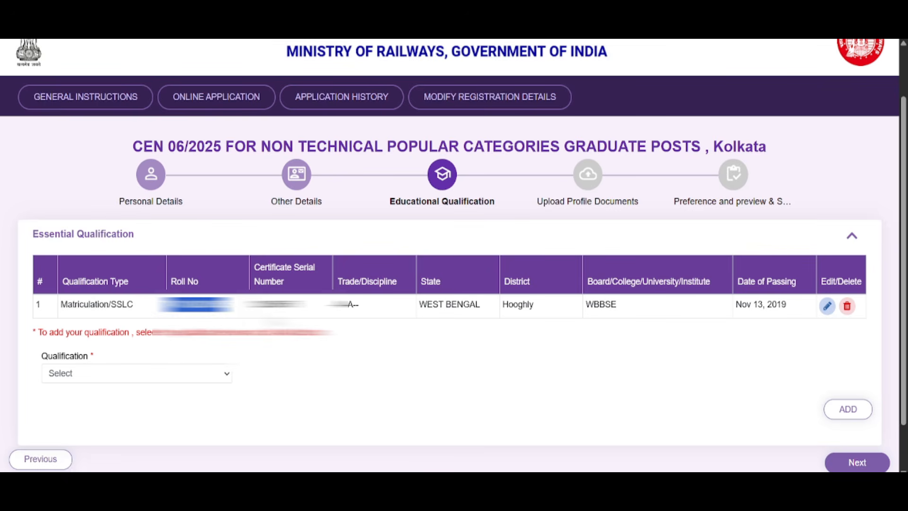
drag(261, 264, 316, 302)
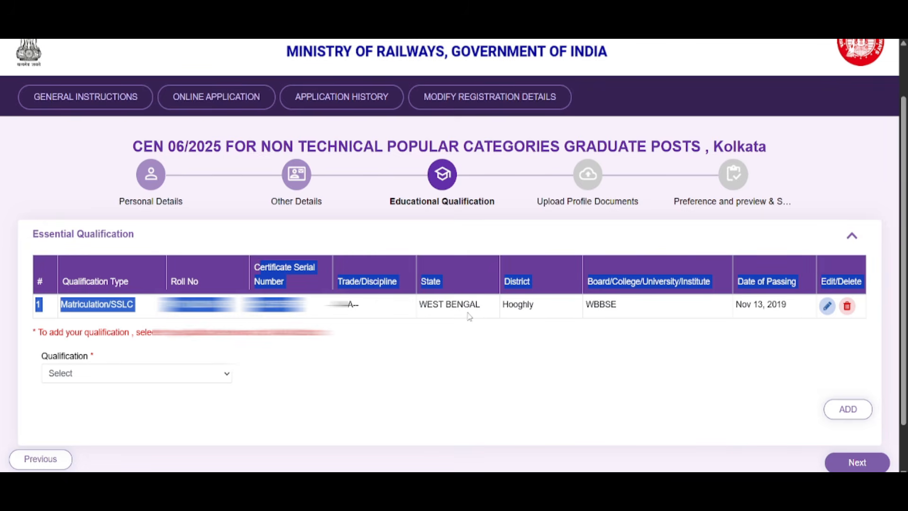
drag(503, 304, 575, 312)
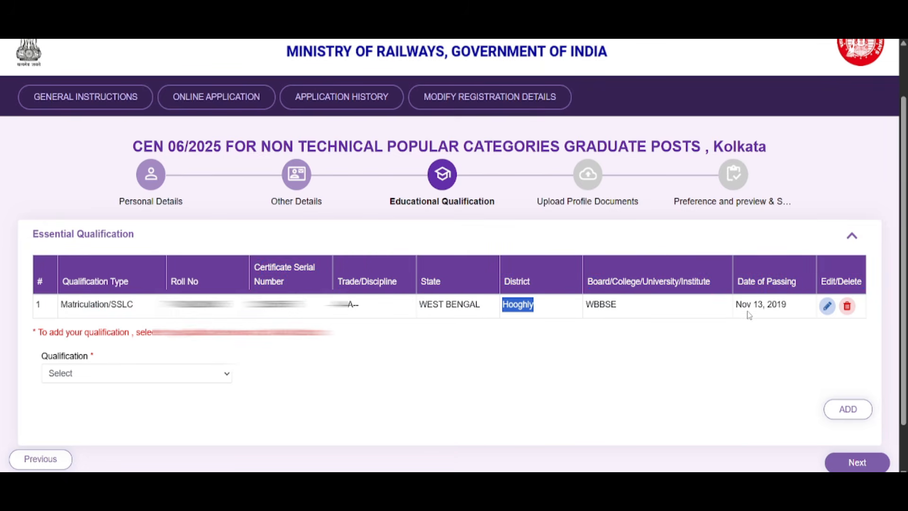
drag(735, 304, 789, 310)
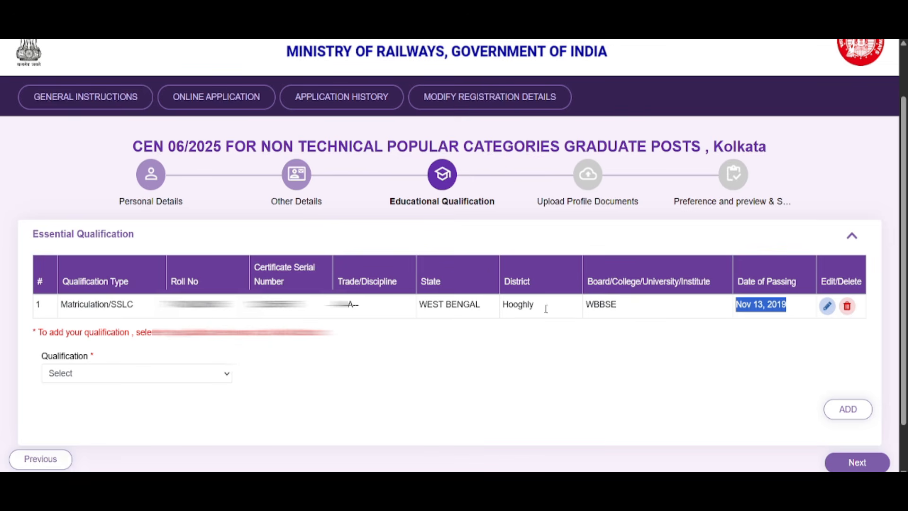
Step: Choose Bachelor degree as both the qualification and the discipline/subject for the new qualification entry
click(146, 375)
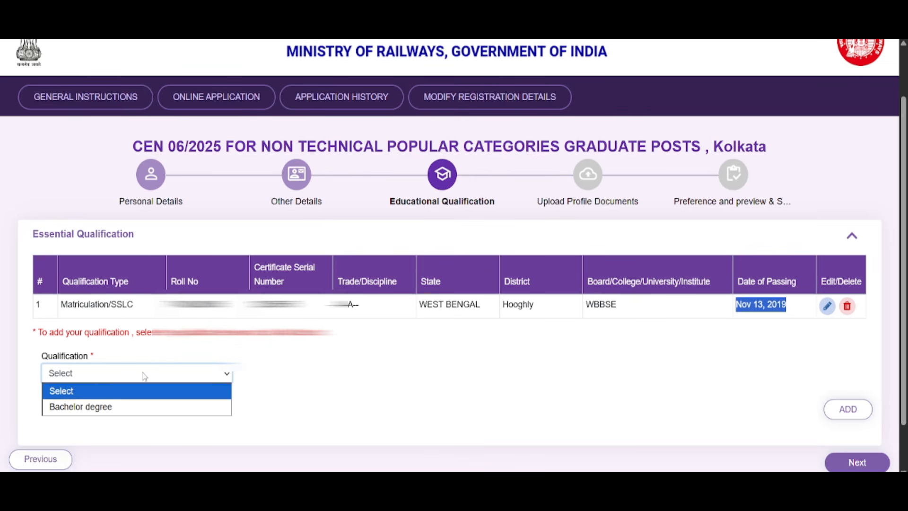
click(127, 407)
scroll(254, 343, down, 2)
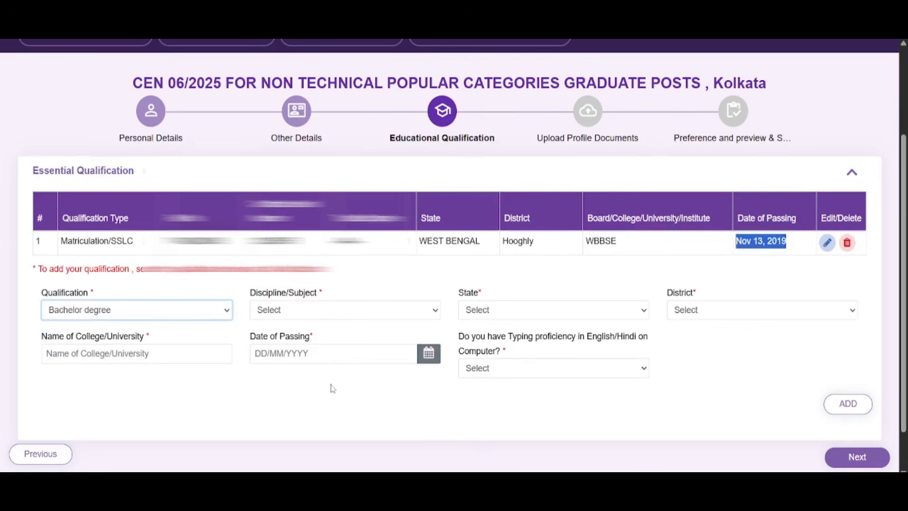
drag(252, 297, 333, 297)
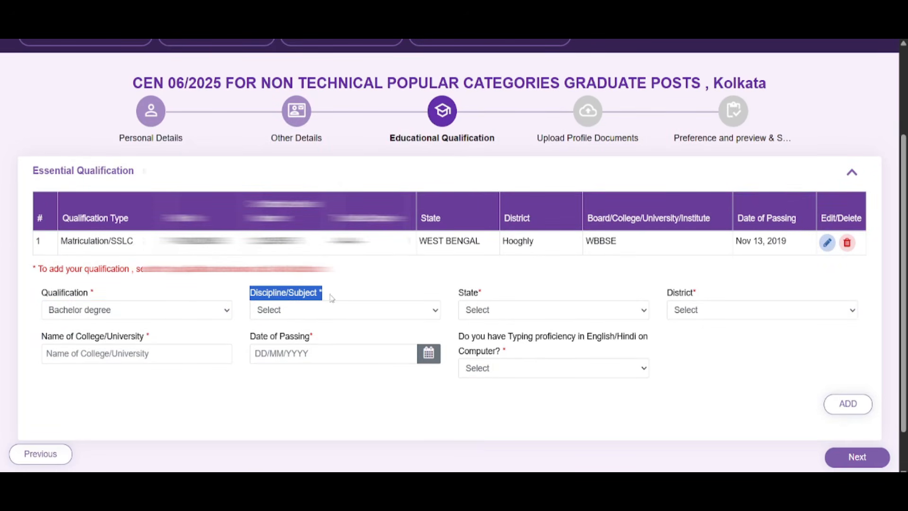
click(303, 316)
click(299, 340)
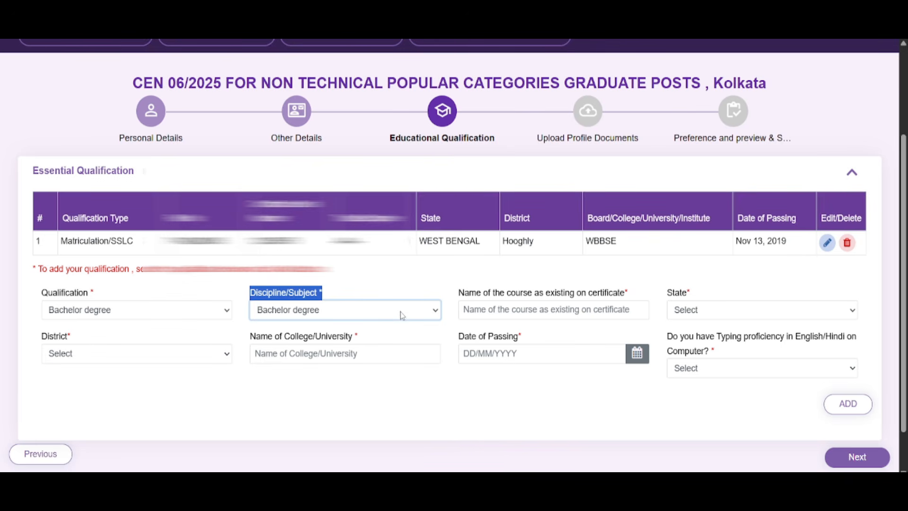
Step: Enter BCOM as the name of the course as existing on the certificate for the bachelor degree entry
drag(459, 292, 601, 318)
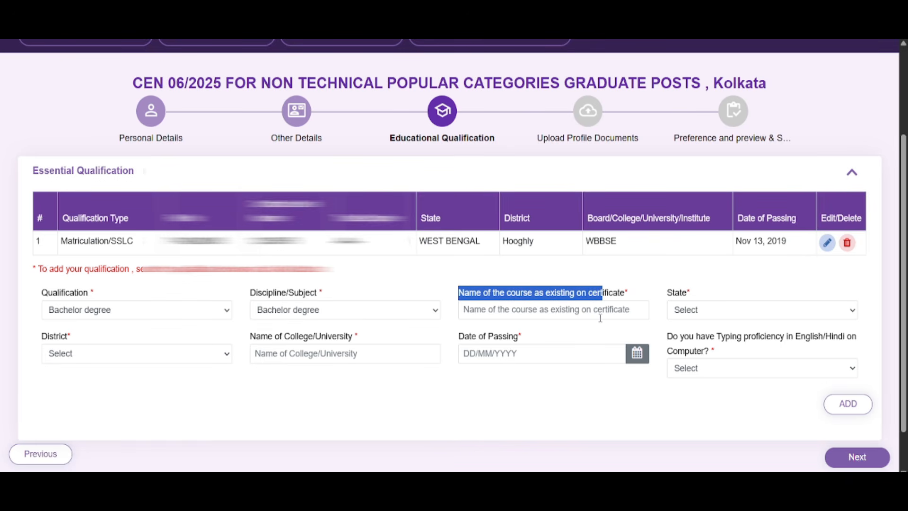
click(524, 312)
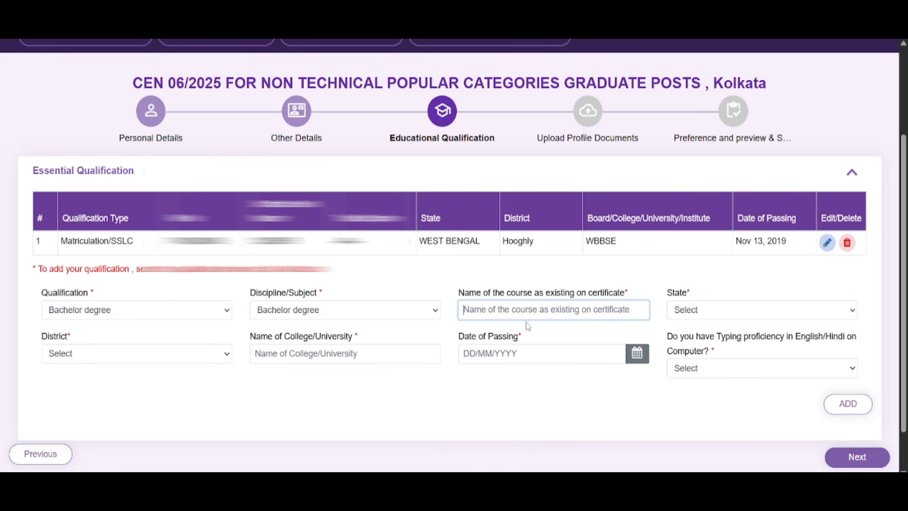
key(Caps_Lock)
text(B)
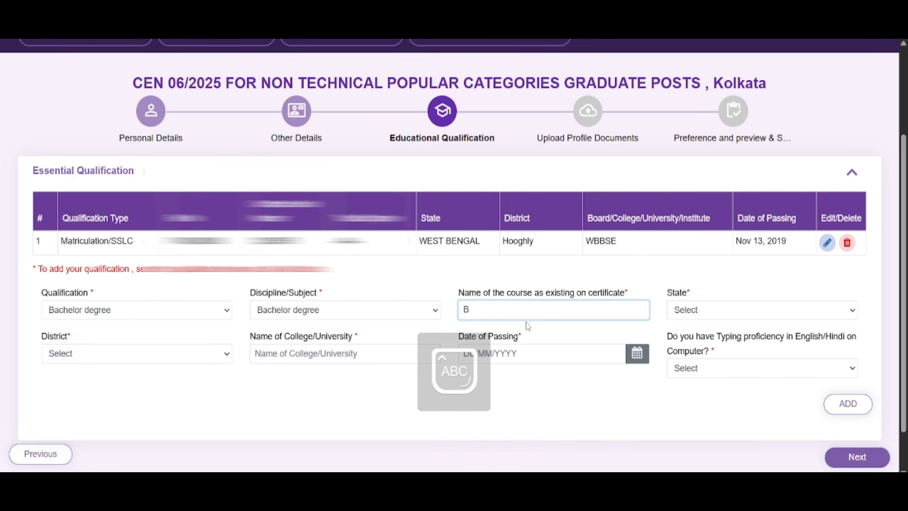
text(COM)
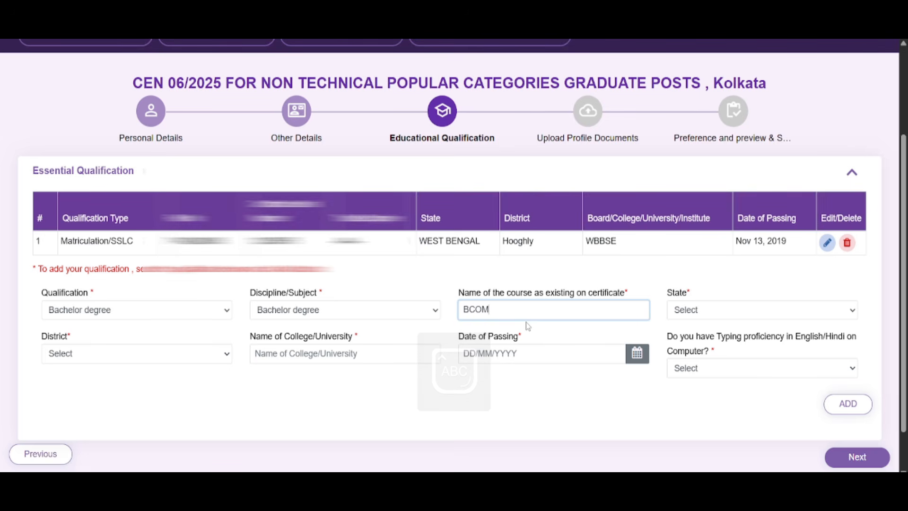
Step: Choose WEST BENGAL as the state and Hooghly as the district of the bachelor degree qualification
click(700, 312)
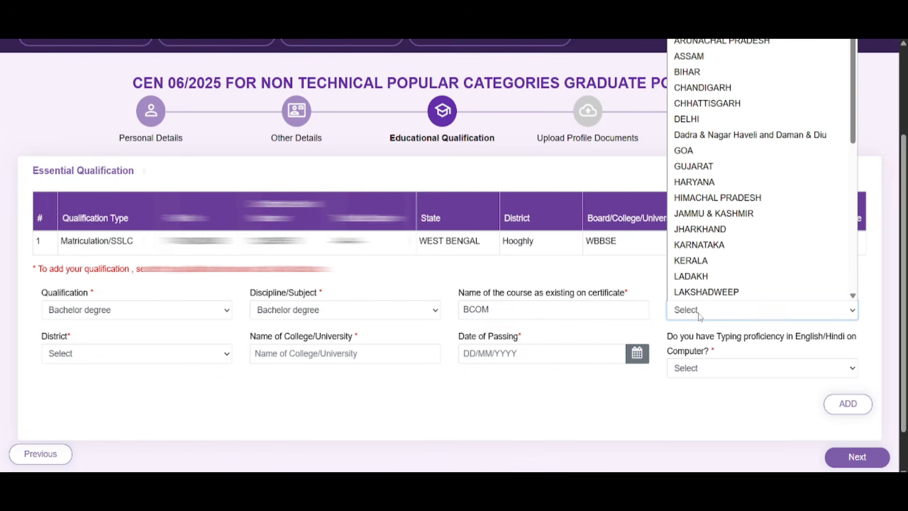
scroll(716, 290, down, 5)
click(713, 294)
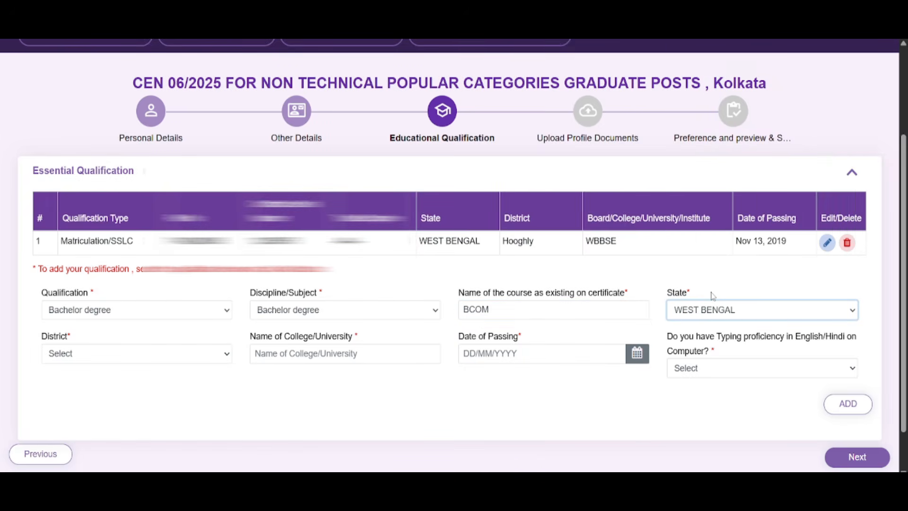
click(51, 358)
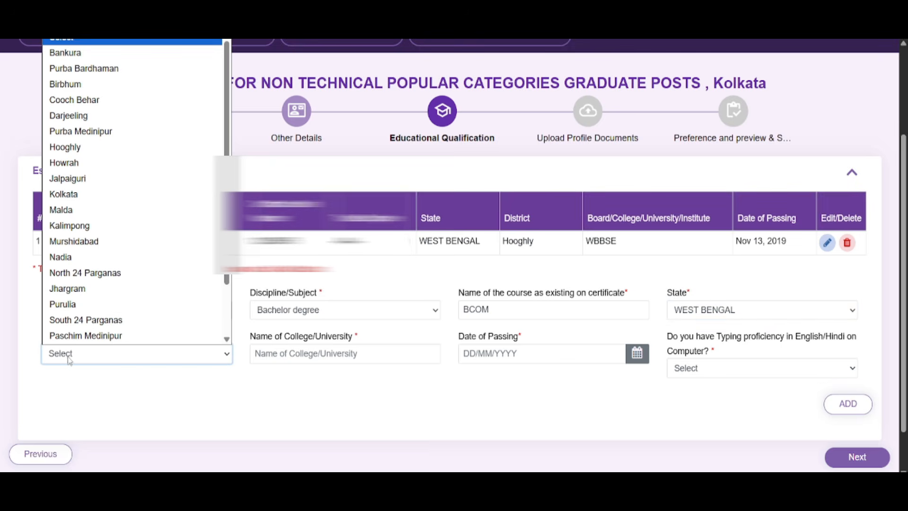
click(94, 150)
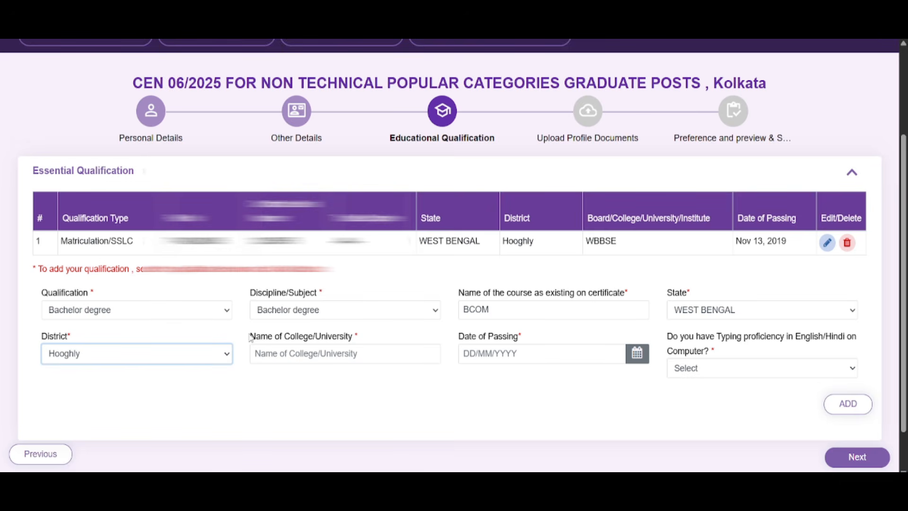
Step: Enter Chandannagar College as the college/university and 17/10/2024 as the degree's date of passing
drag(250, 337, 359, 337)
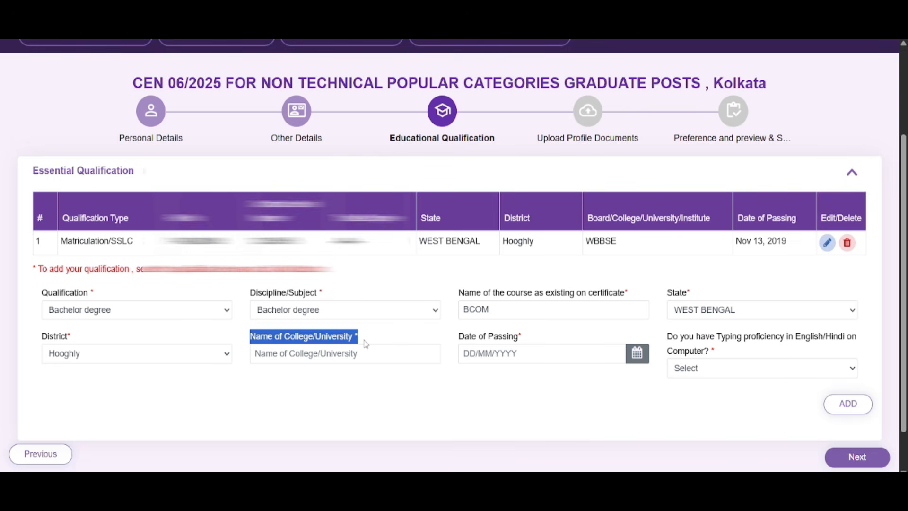
click(353, 352)
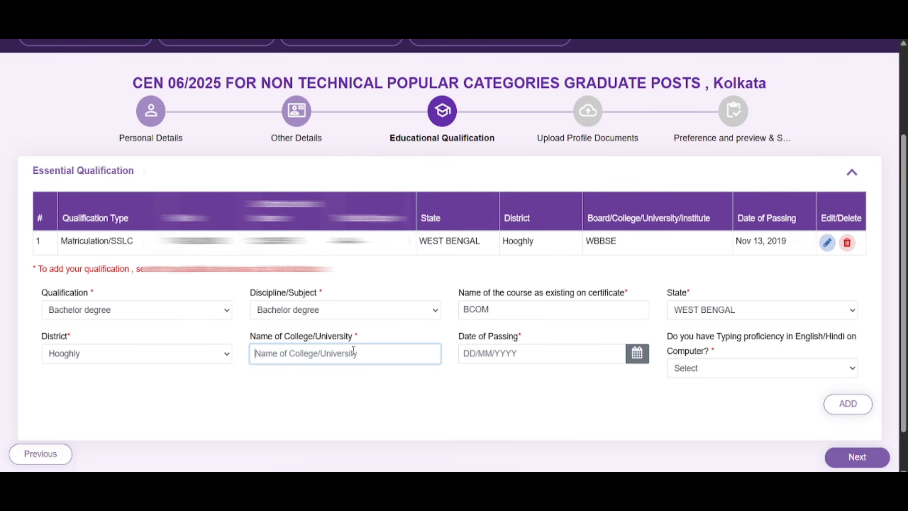
text(Chandannagar College)
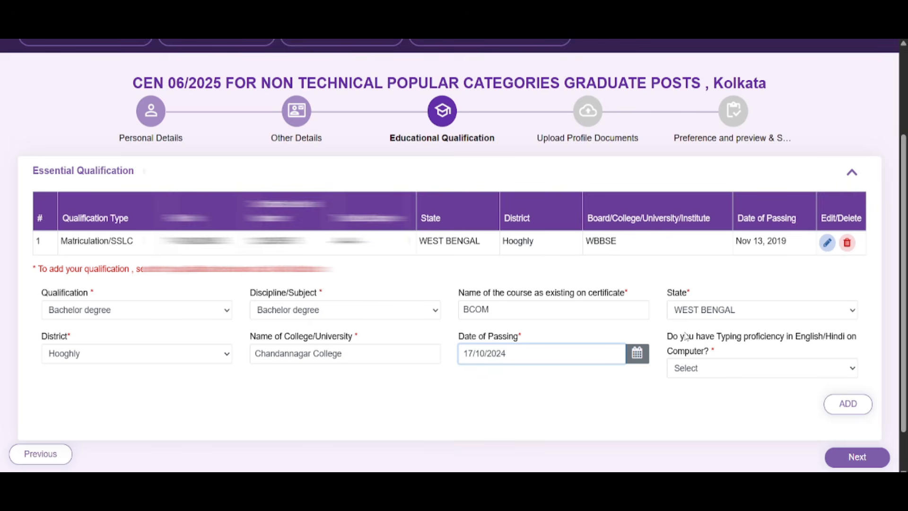
Step: Answer Yes for typing proficiency in English/Hindi on computer and proceed to the Upload Profile Documents stage
drag(667, 336, 711, 352)
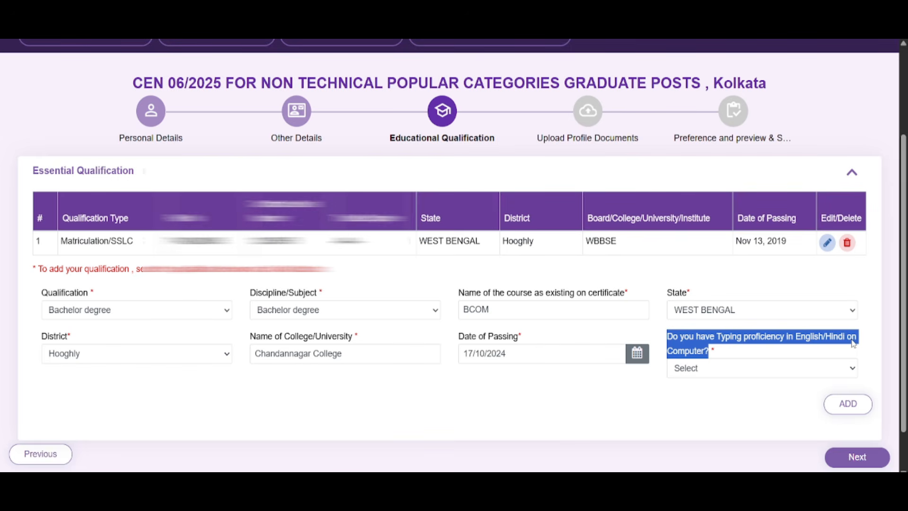
click(747, 371)
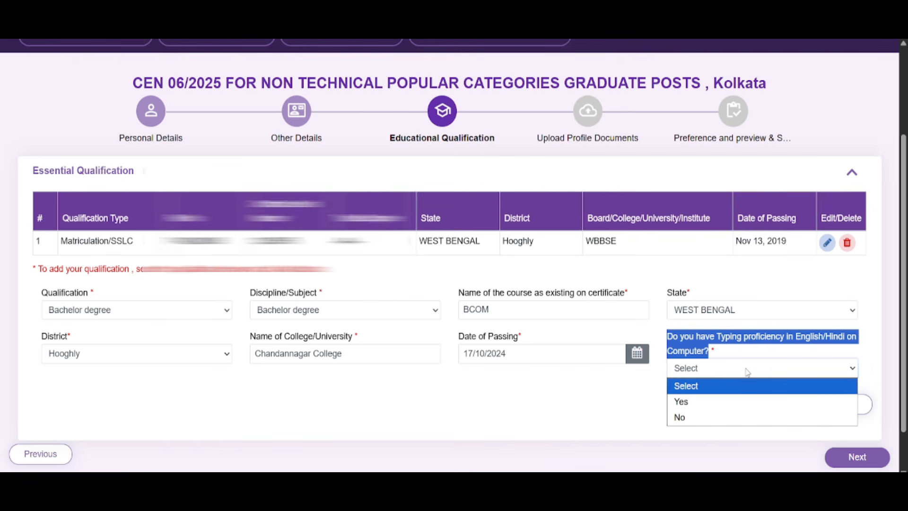
click(710, 402)
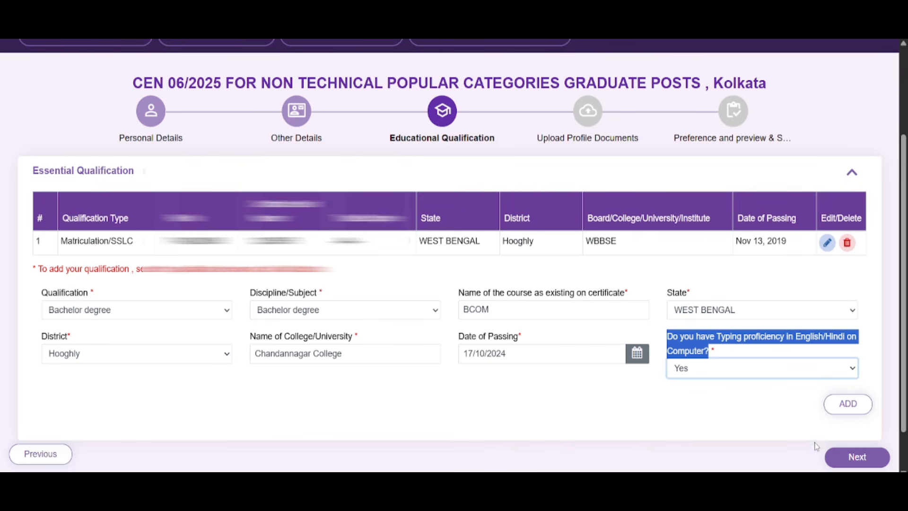
click(849, 457)
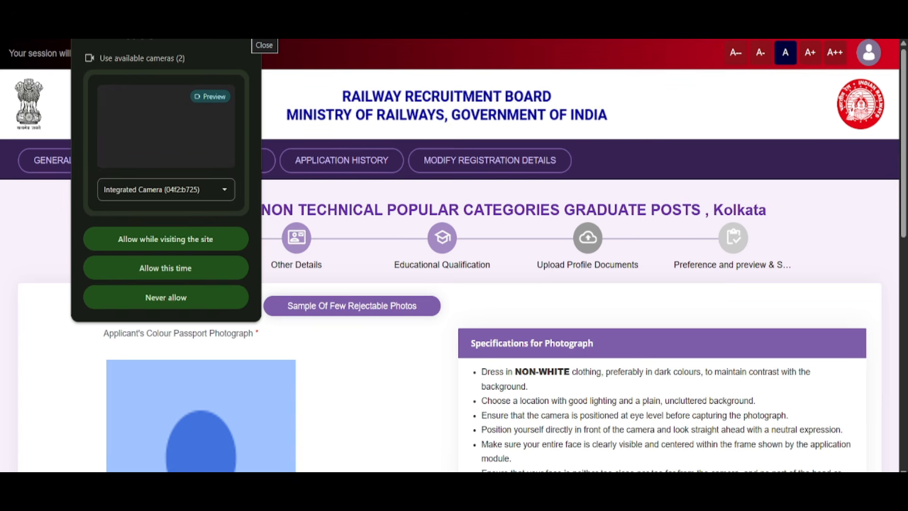
Step: Dismiss the camera access request and examine the live photograph capture options and the photograph and signature specifications
click(249, 31)
scroll(447, 292, down, 3)
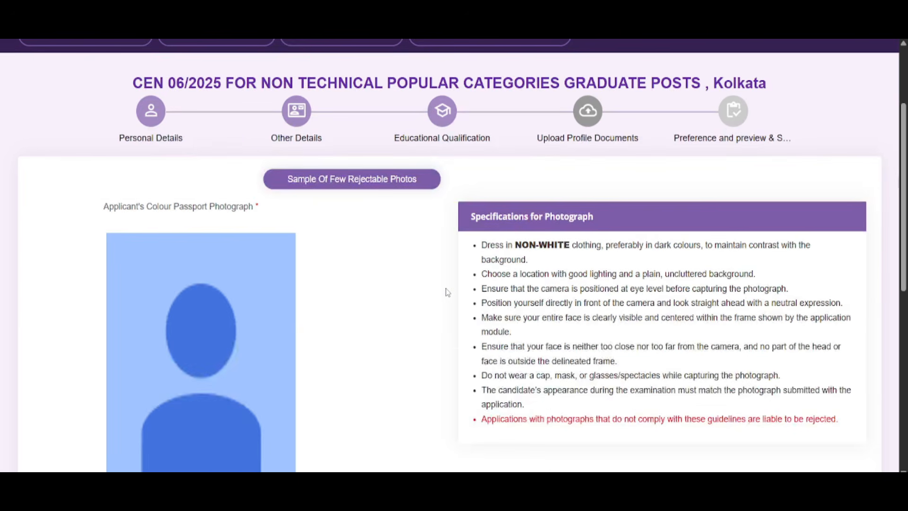
scroll(447, 292, down, 1)
scroll(311, 265, down, 3)
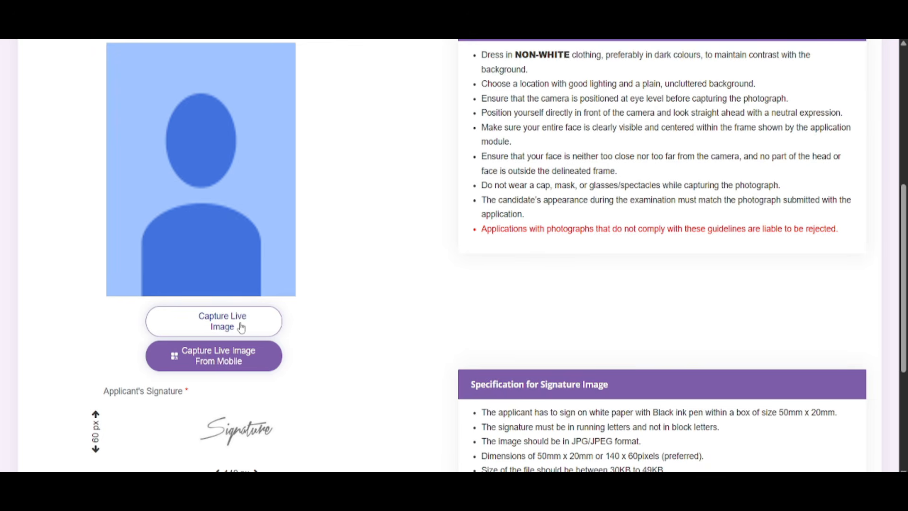
scroll(249, 233, up, 1)
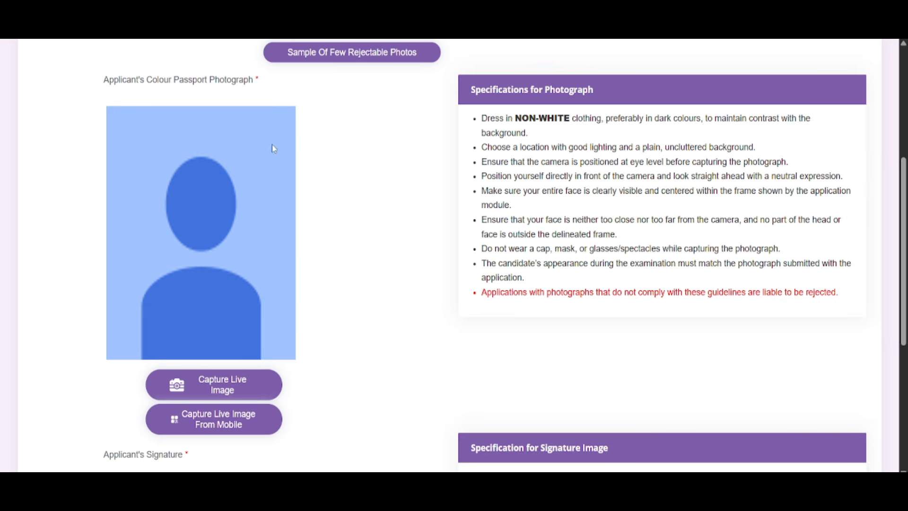
scroll(242, 299, down, 5)
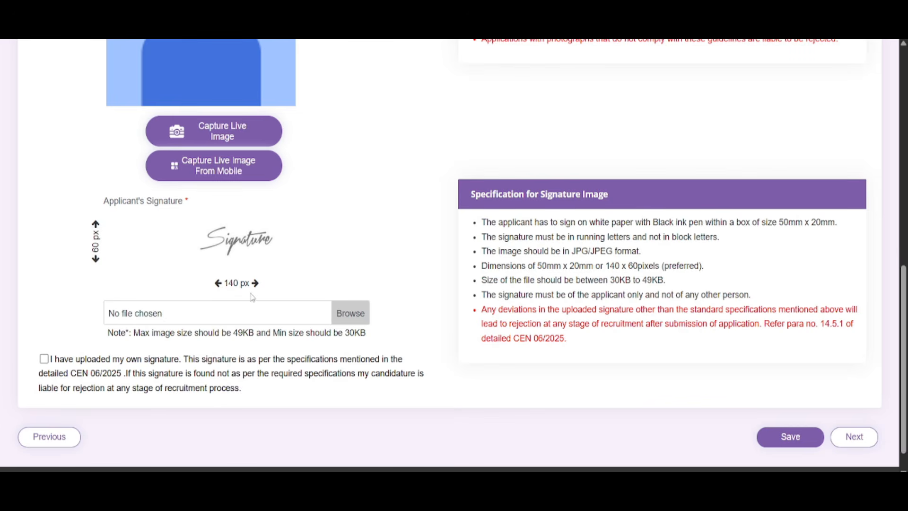
scroll(195, 368, up, 6)
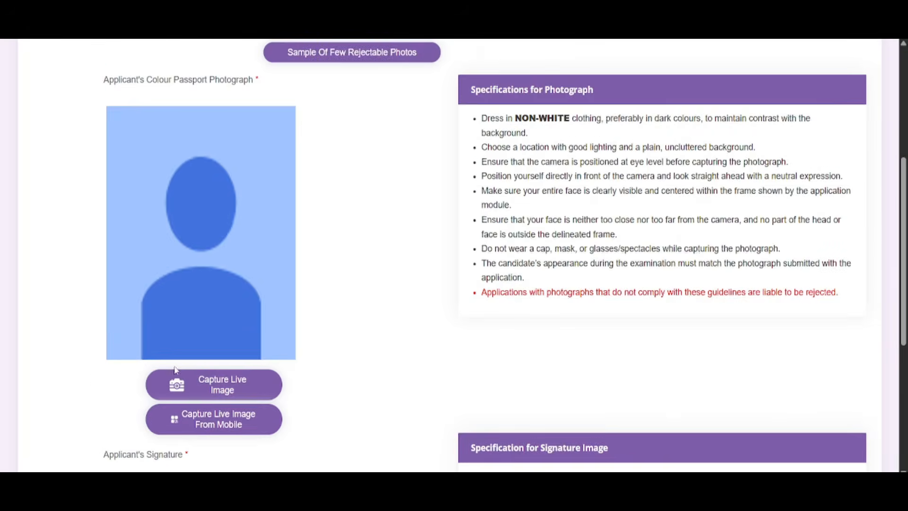
scroll(326, 326, down, 7)
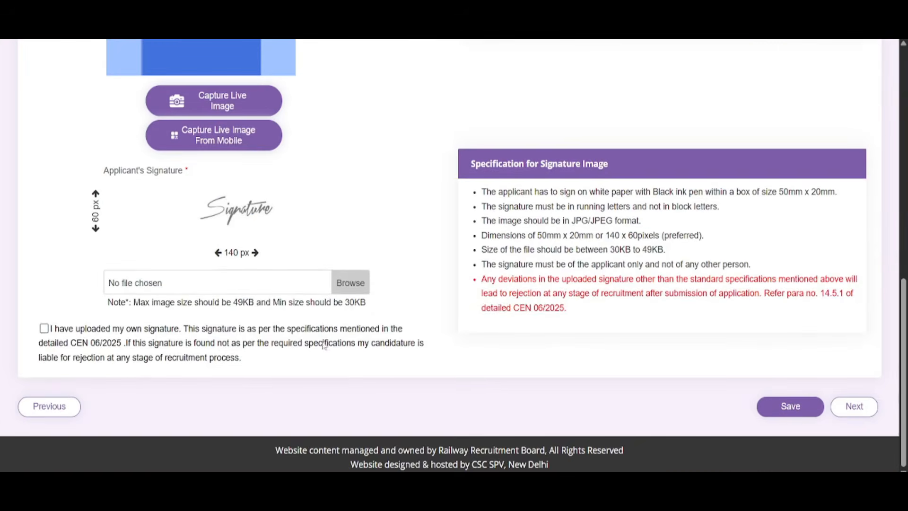
Step: Accept the own-signature declaration and save the profile photograph and signature to proceed to the post preference stage
click(44, 329)
click(791, 407)
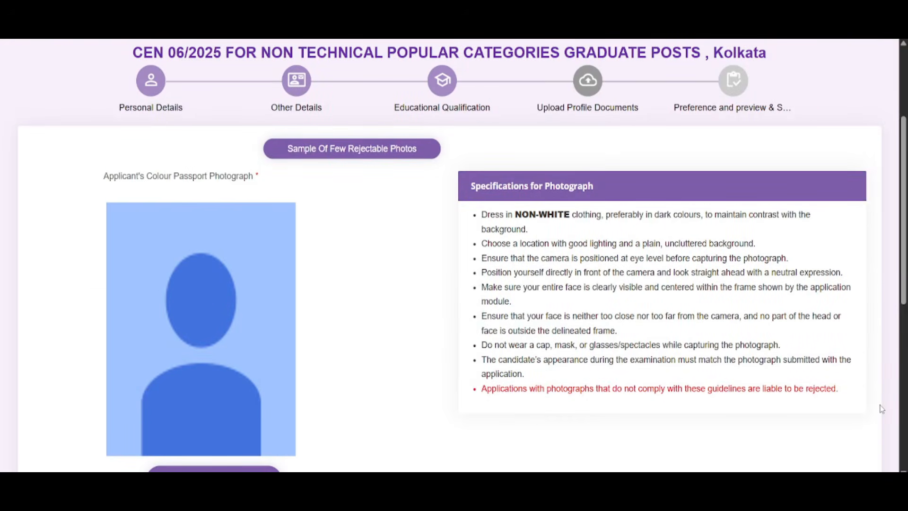
scroll(880, 409, down, 10)
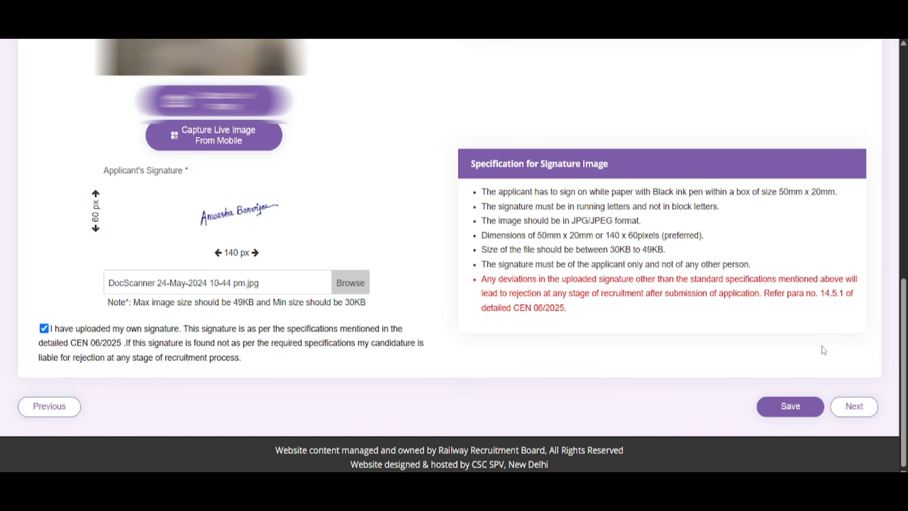
click(790, 408)
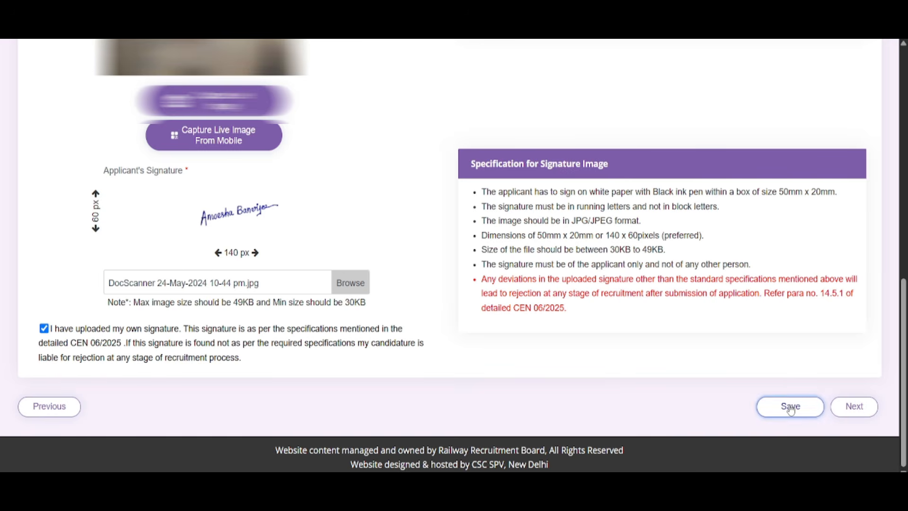
click(858, 407)
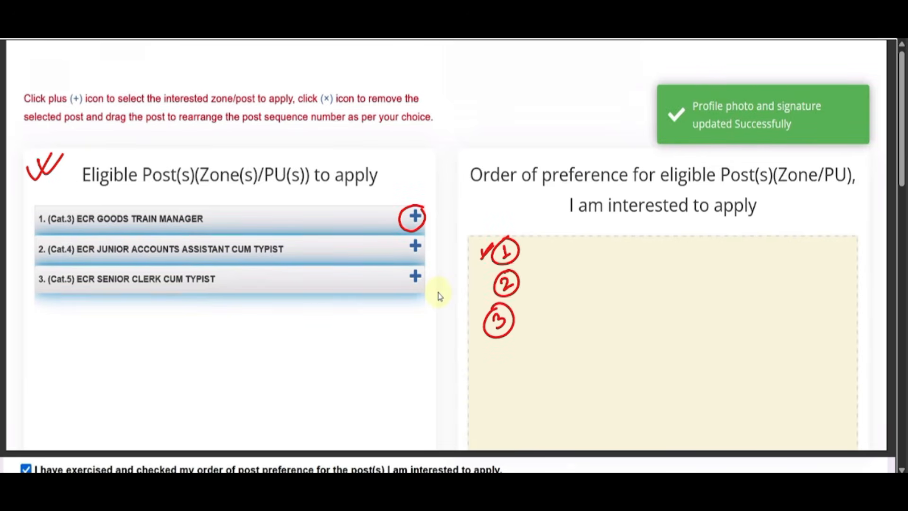
Step: Review the application preview through the Declaration section and confirm that the details were re-checked and found correct
scroll(438, 295, down, 8)
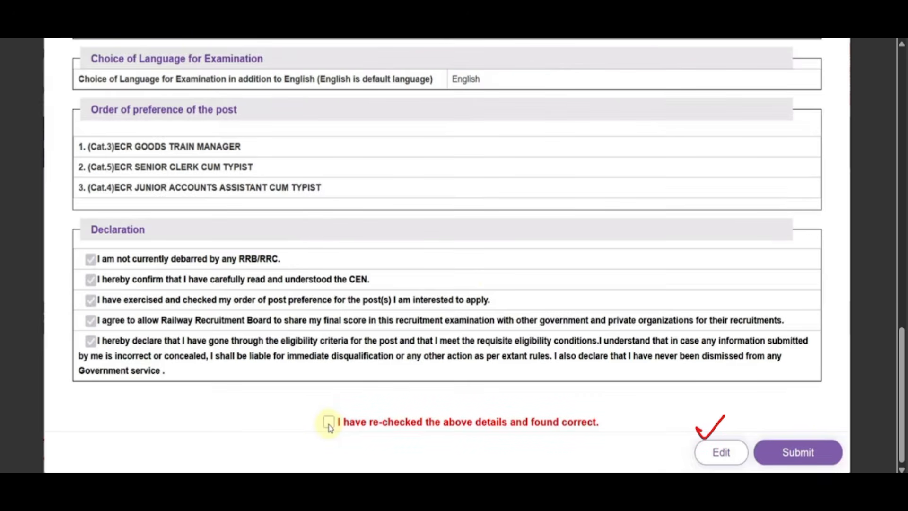
click(328, 422)
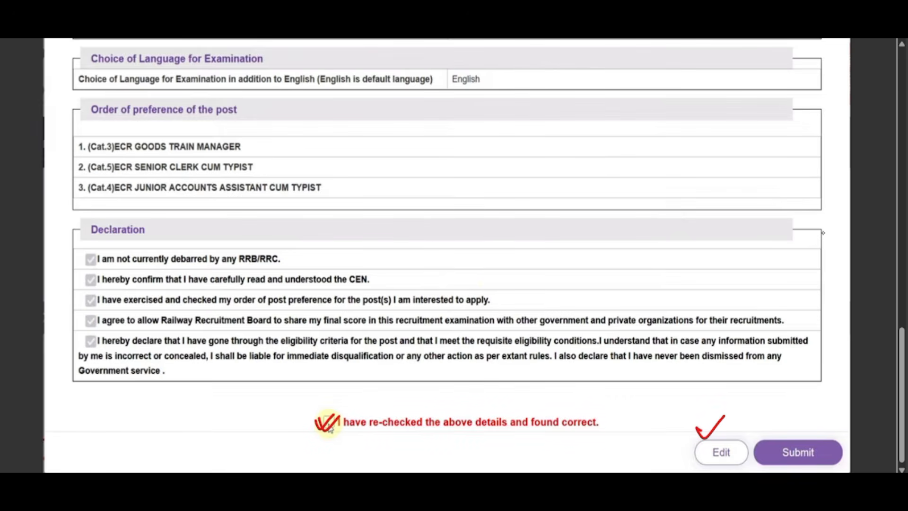